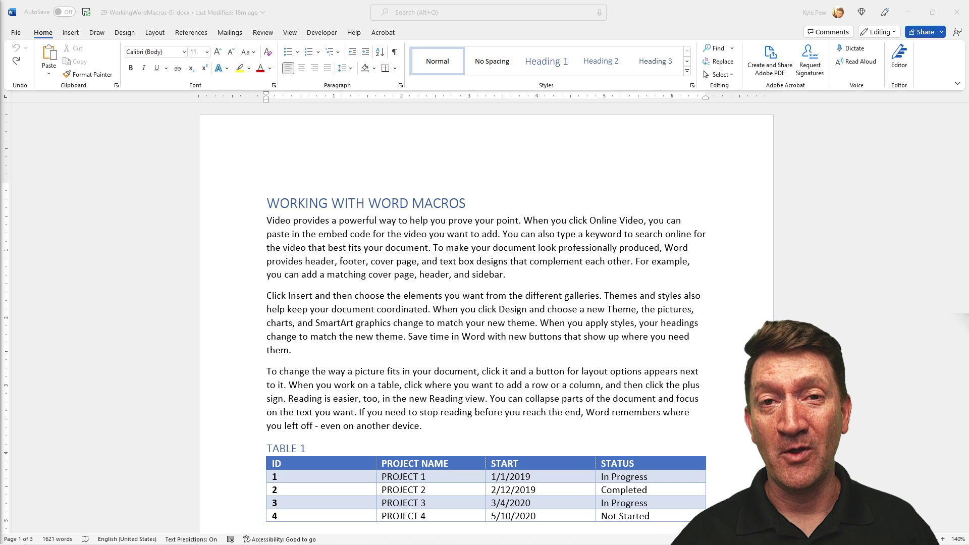
- Bring Word into focus and select the document's main heading
click(274, 137)
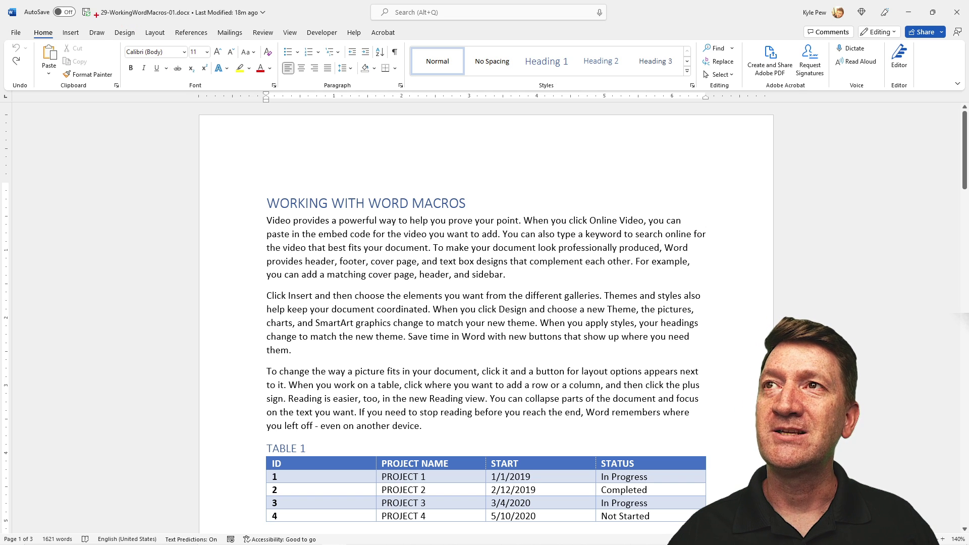
mouse_move(96, 3)
mouse_down()
mouse_move(124, 18)
mouse_move(218, 23)
mouse_up()
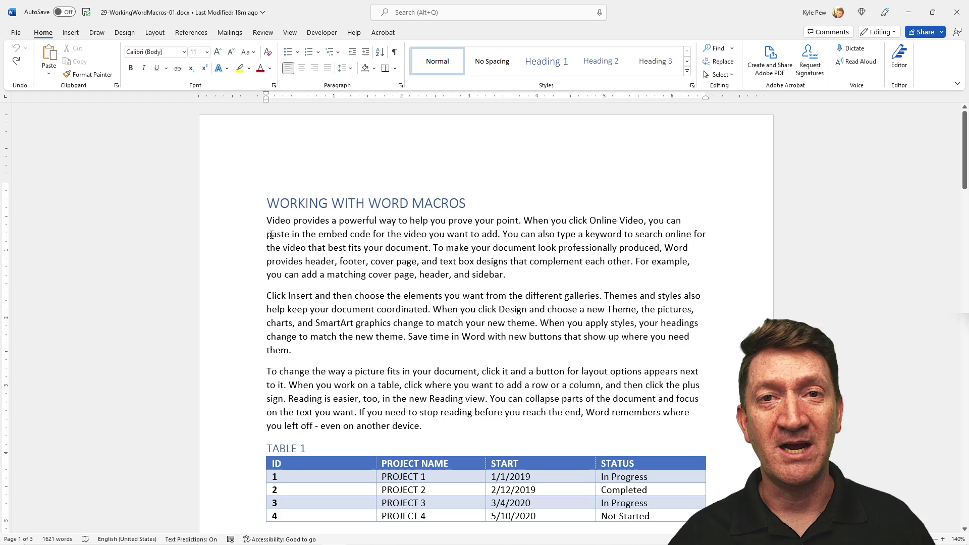
triple_click(245, 211)
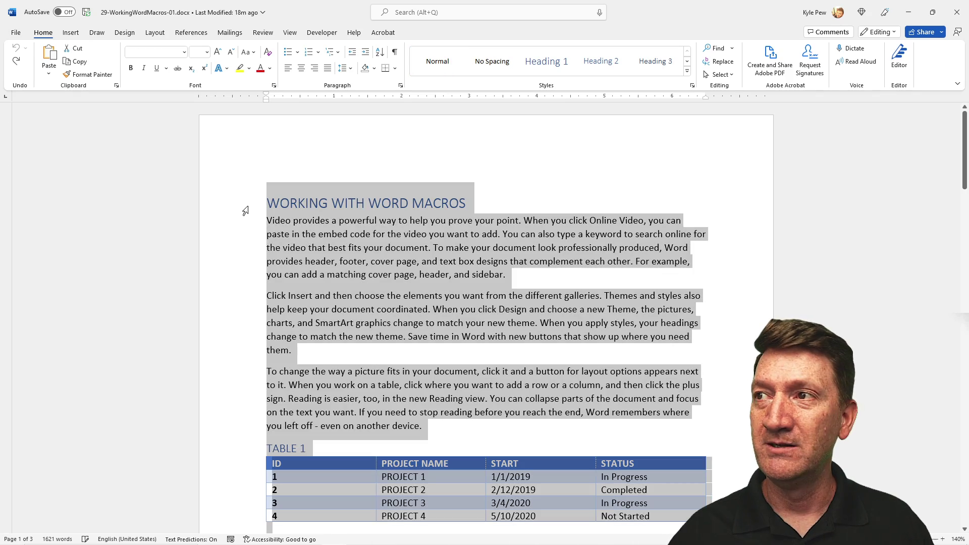
click(245, 207)
scroll(231, 323, down, 3)
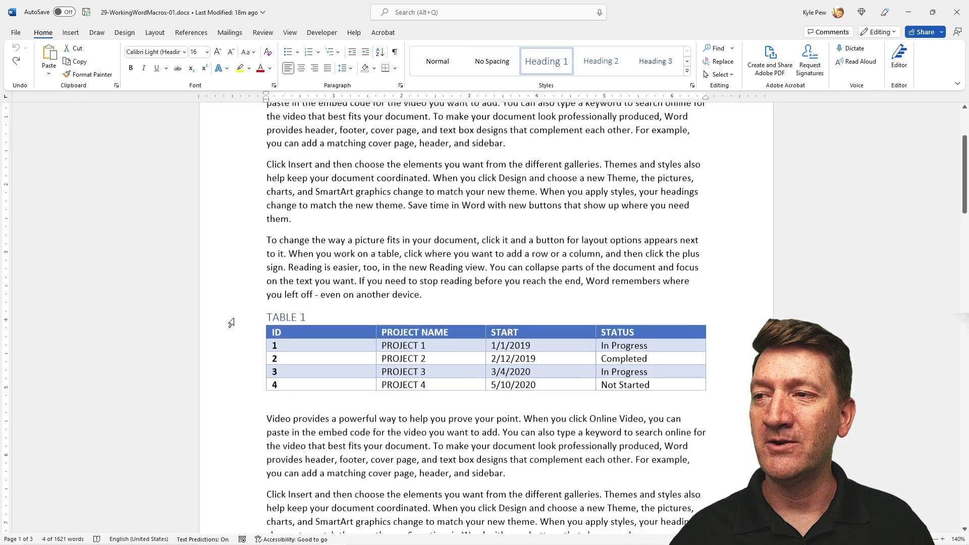
scroll(231, 323, down, 15)
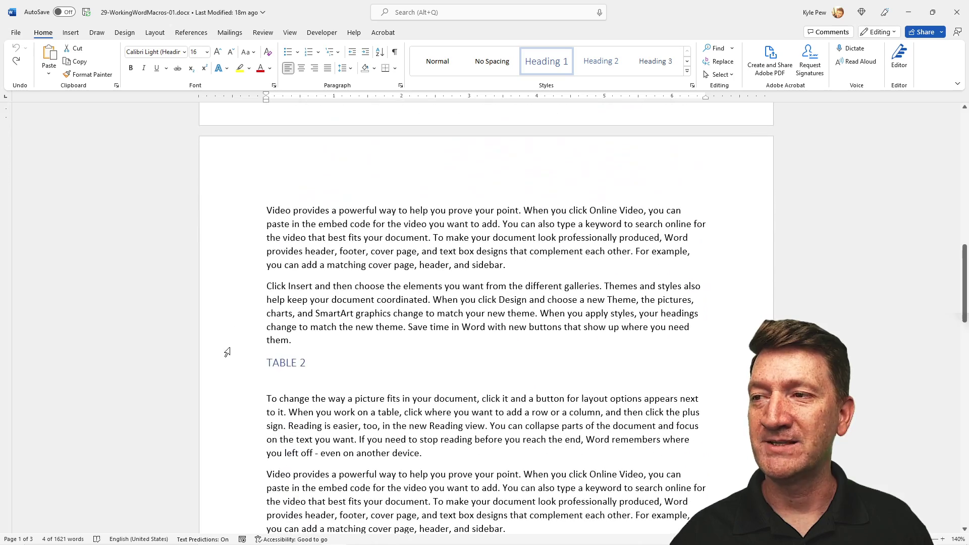
- Select the TABLE 2 heading, then scroll back up and select the whole TABLE 1 table
click(230, 364)
scroll(235, 368, down, 4)
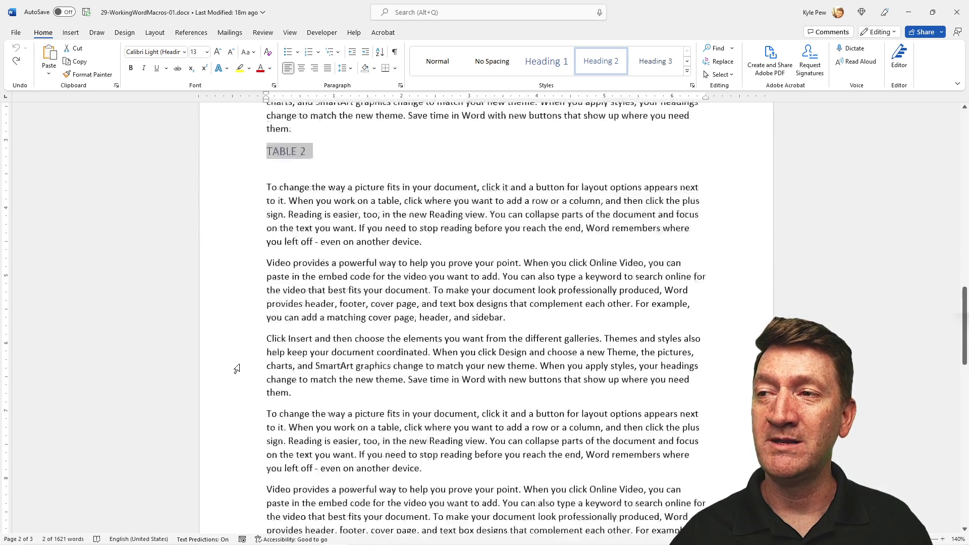
scroll(236, 367, down, 15)
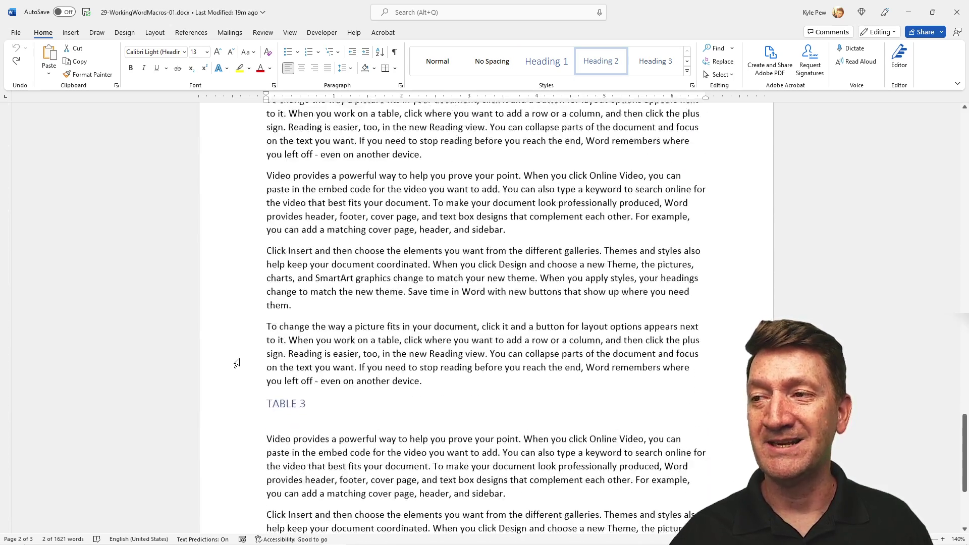
scroll(236, 363, down, 2)
scroll(245, 353, up, 8)
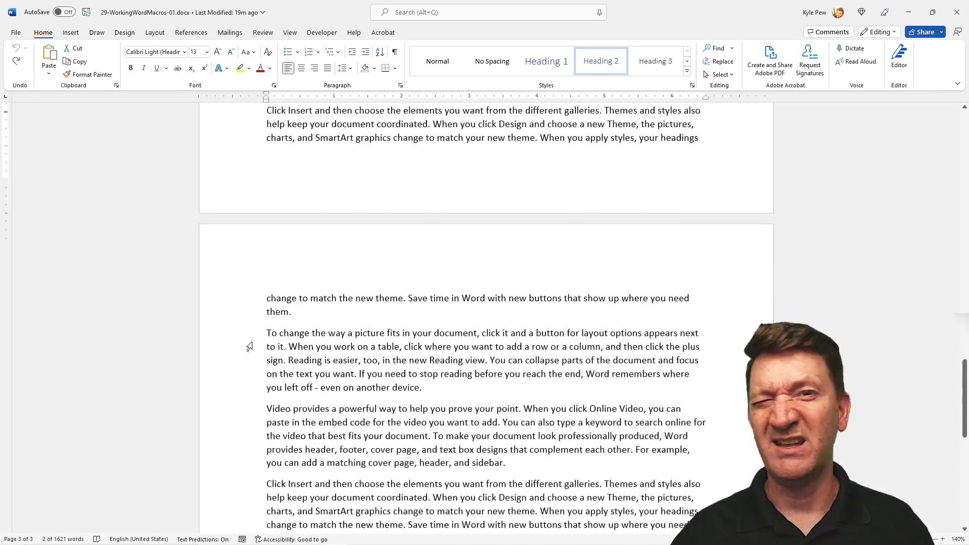
scroll(249, 346, up, 20)
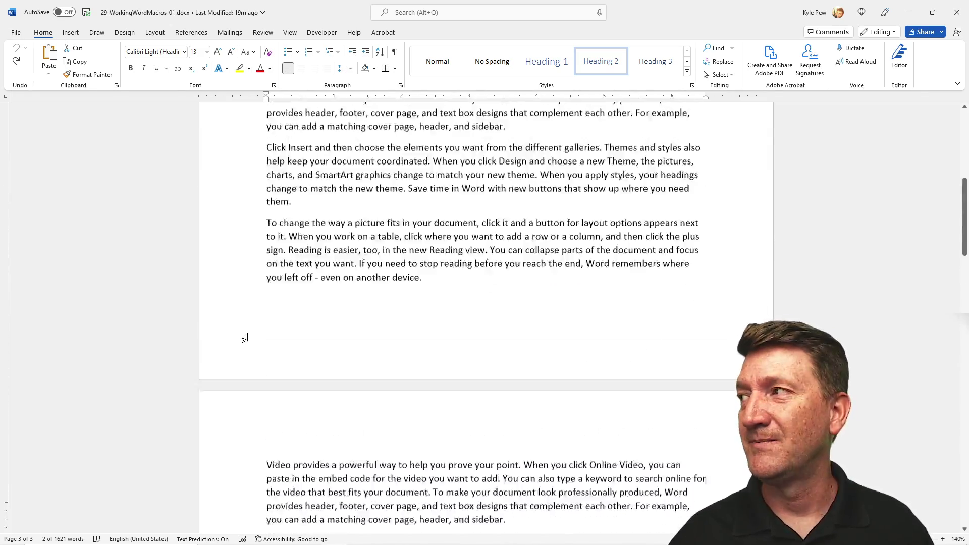
scroll(244, 338, up, 6)
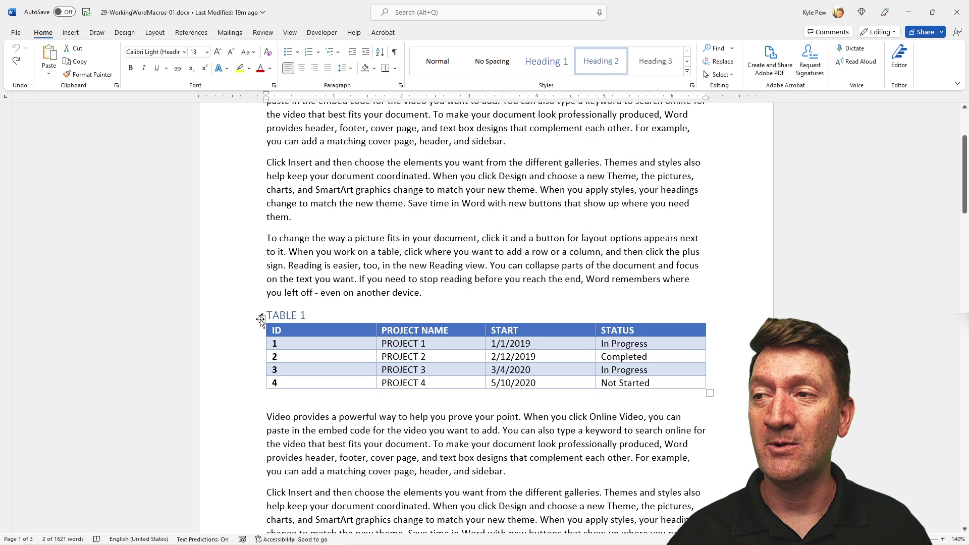
click(260, 318)
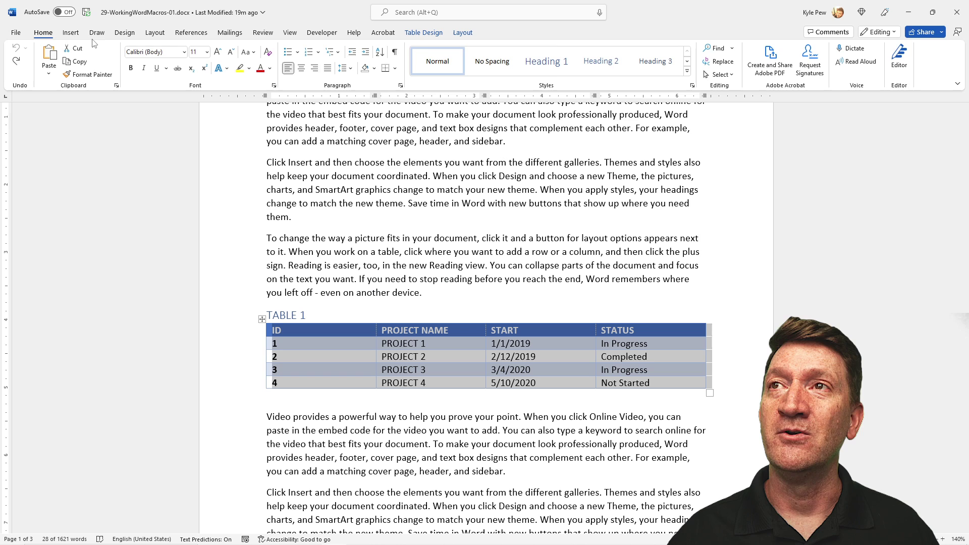
- Show the Insert commands, open and close the Table options, then deselect the table
click(73, 36)
click(93, 56)
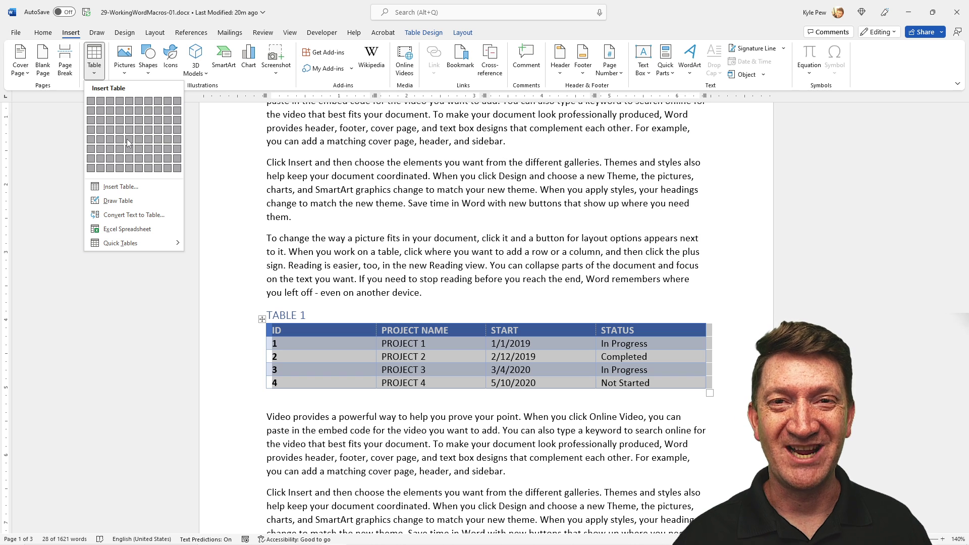
click(339, 220)
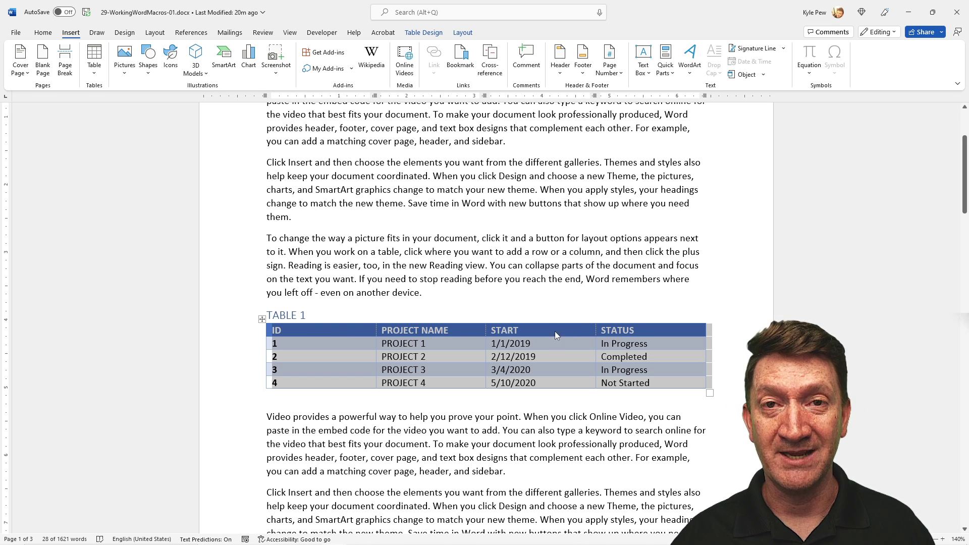
key(alt+F8)
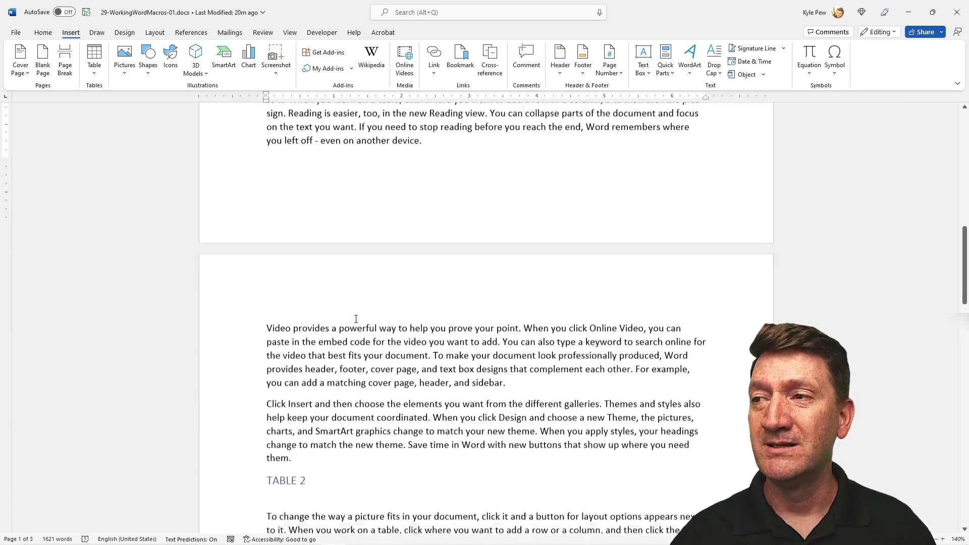
- Put the cursor on the blank line right below the TABLE 2 heading on page 2
scroll(356, 319, down, 3)
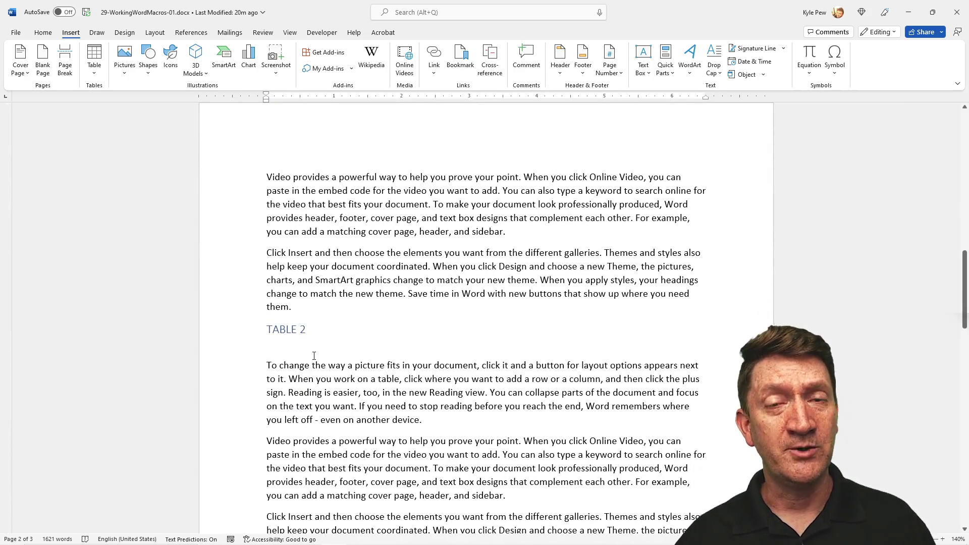
click(277, 349)
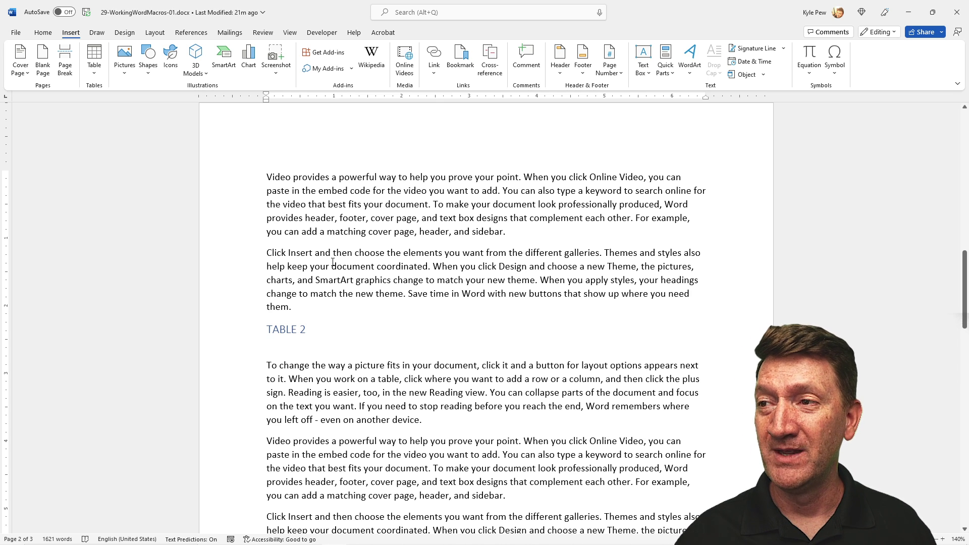
click(294, 308)
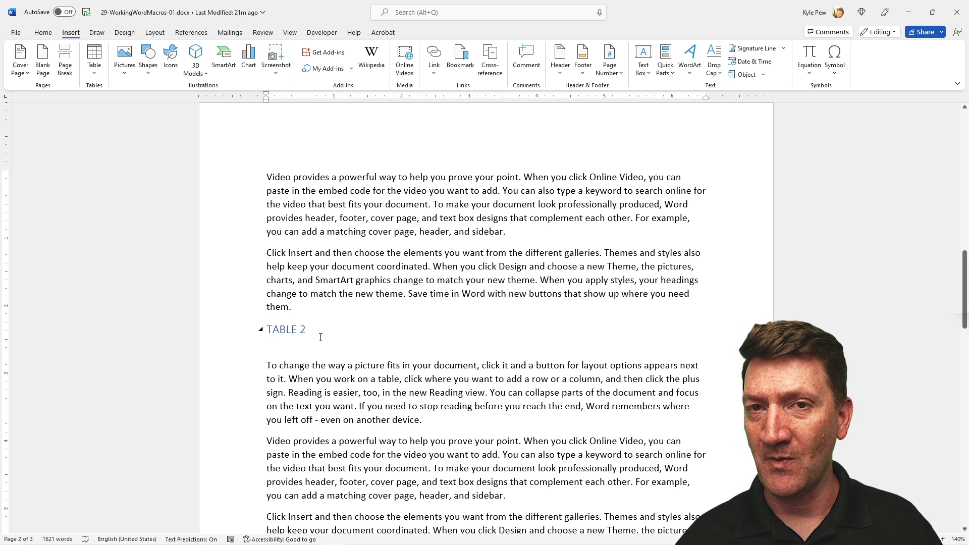
drag(278, 303, 280, 315)
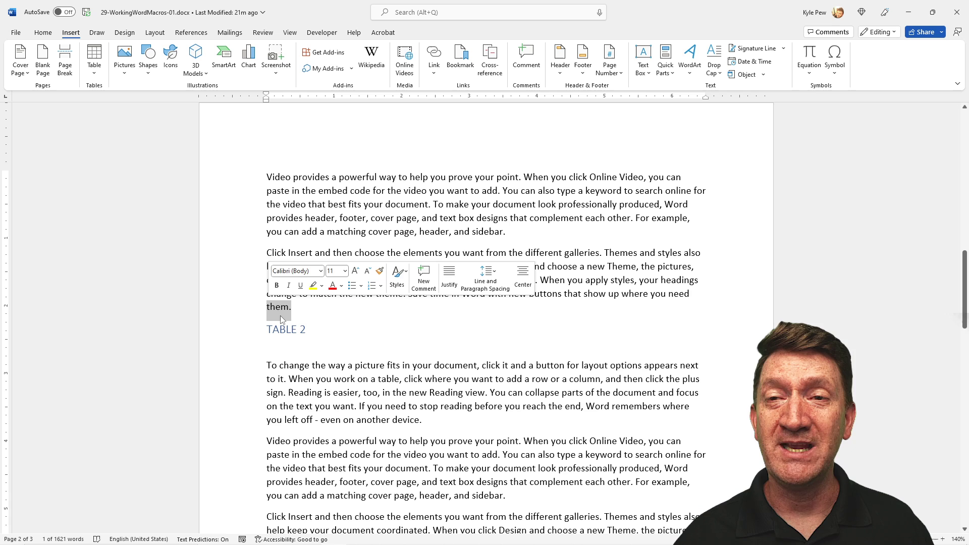
click(293, 348)
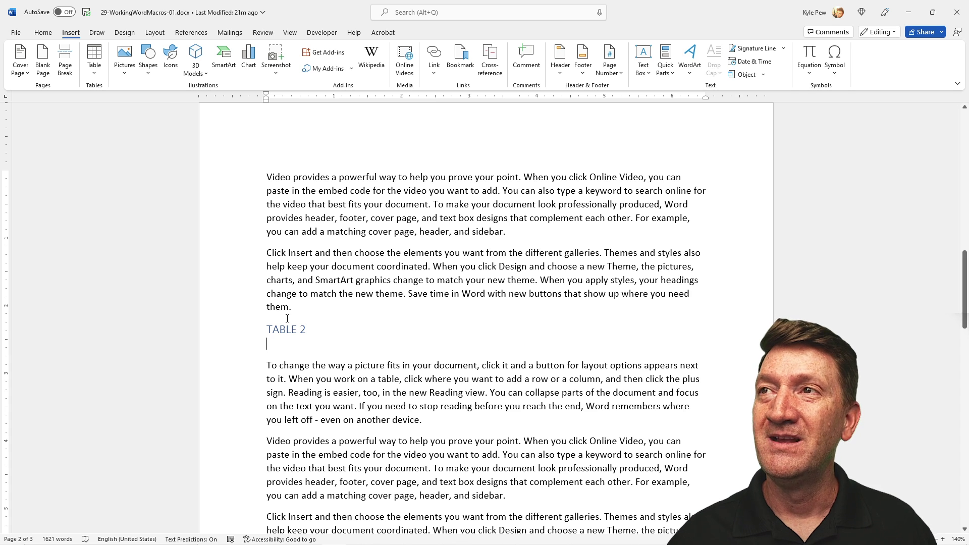
- Tick Developer under Main Tabs in Customize the Ribbon and confirm with OK
click(318, 34)
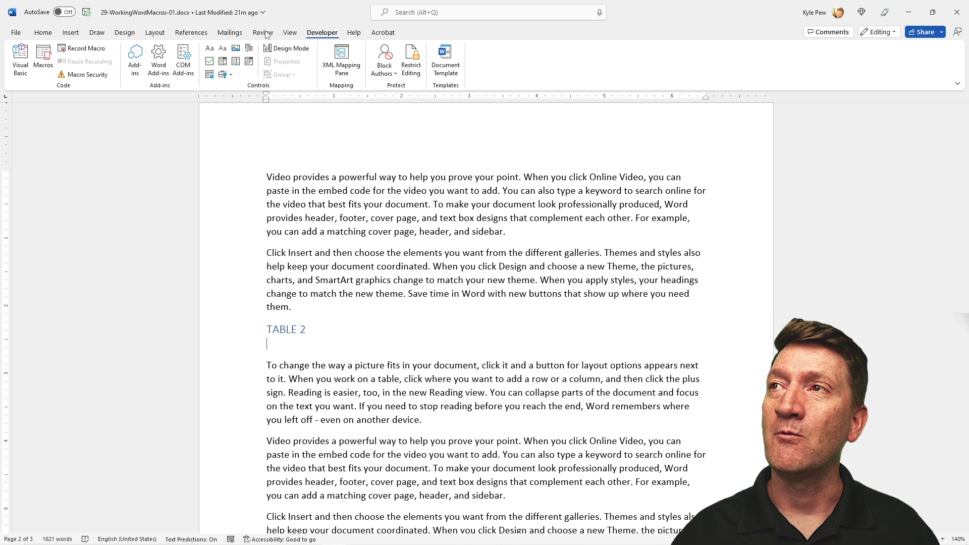
right_click(184, 35)
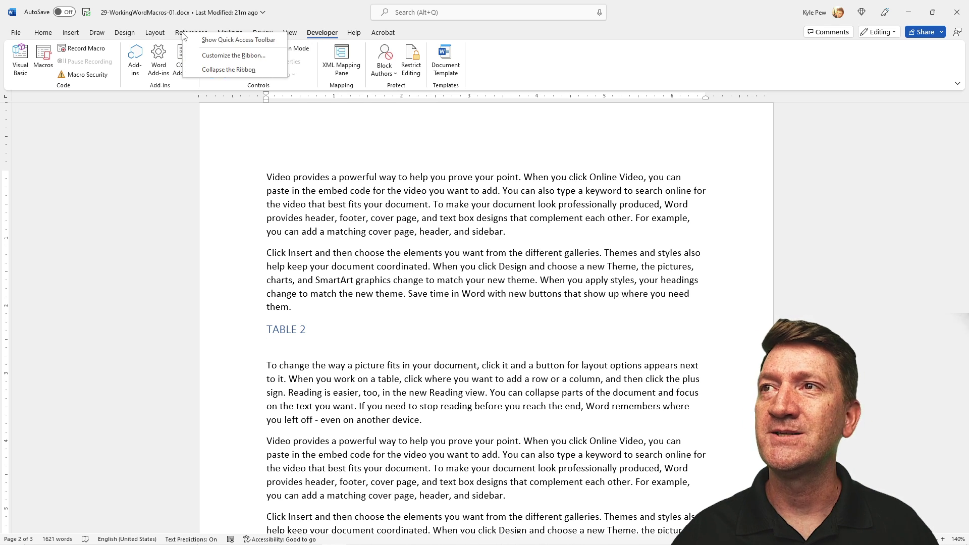
click(241, 57)
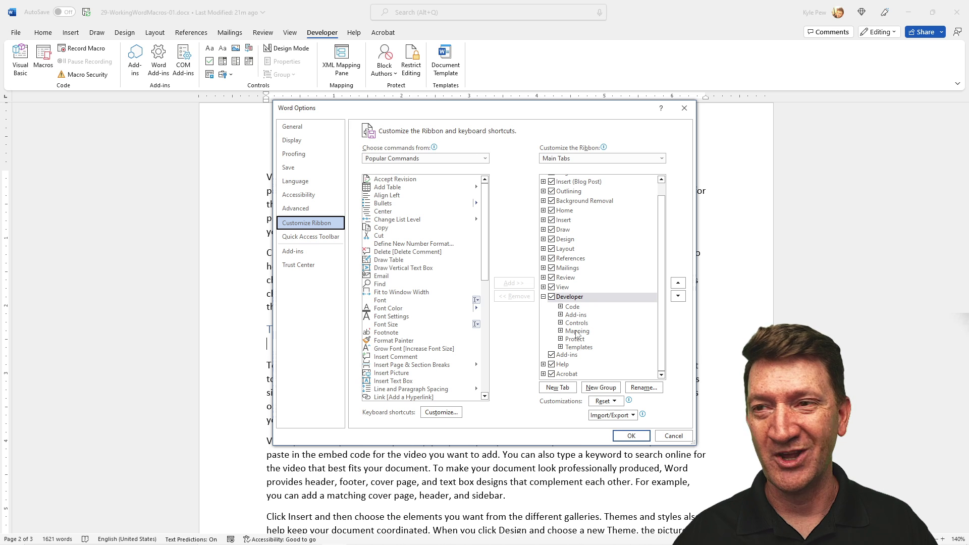
click(631, 436)
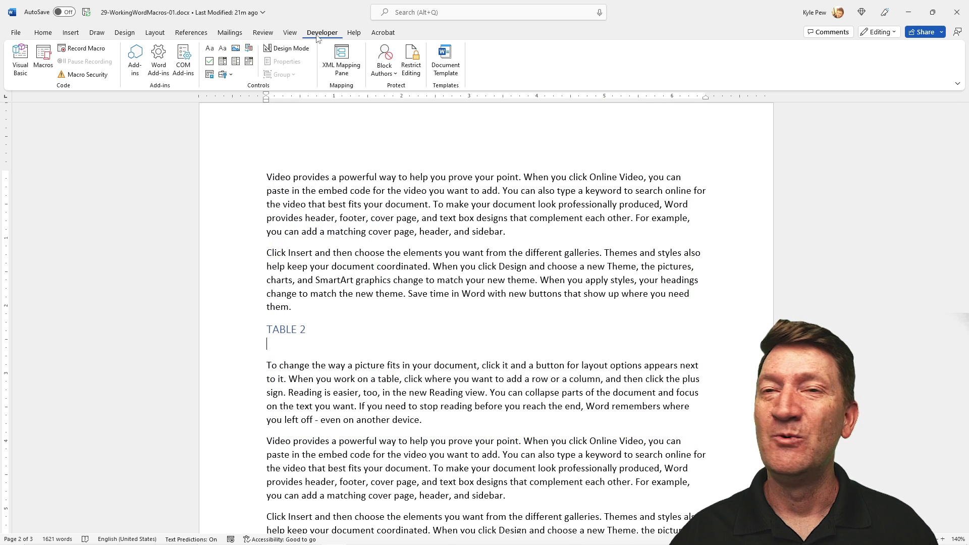
- Start Record Macro, move its dialog aside, and enter SimpleTab as the macro name
click(80, 49)
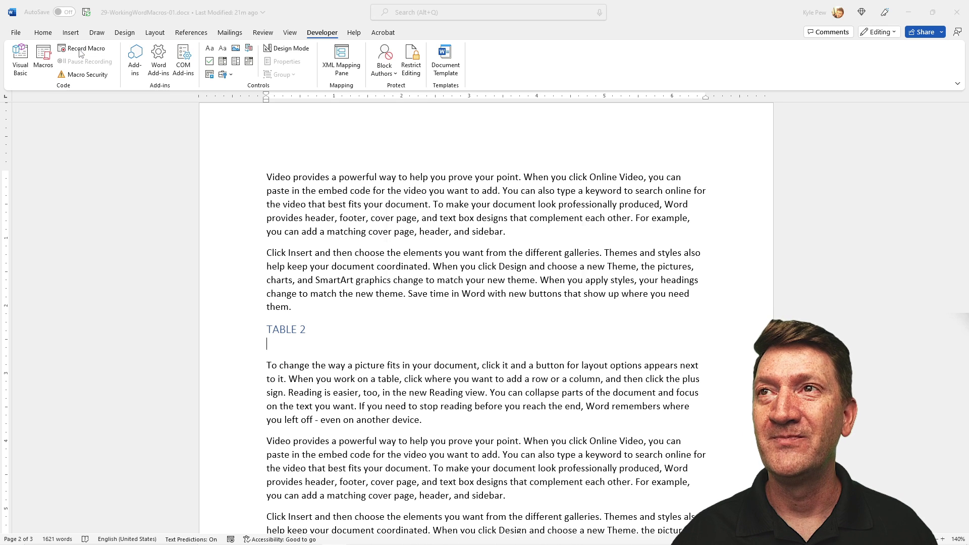
drag(346, 186, 213, 141)
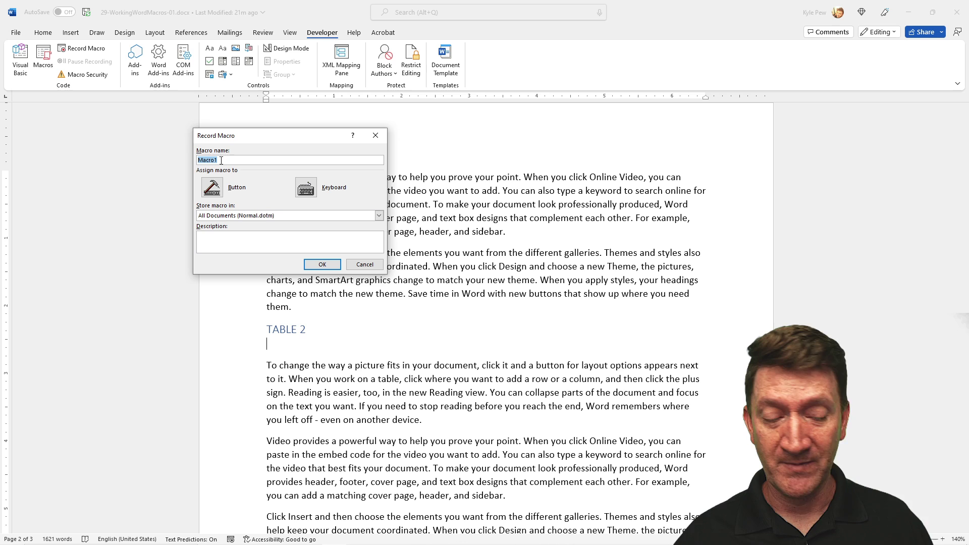
text(Simple)
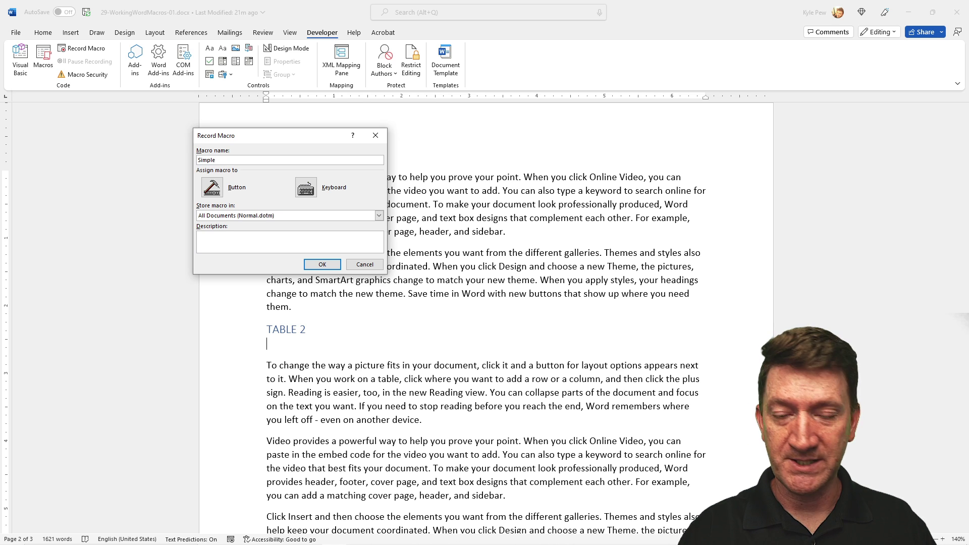
text(Table)
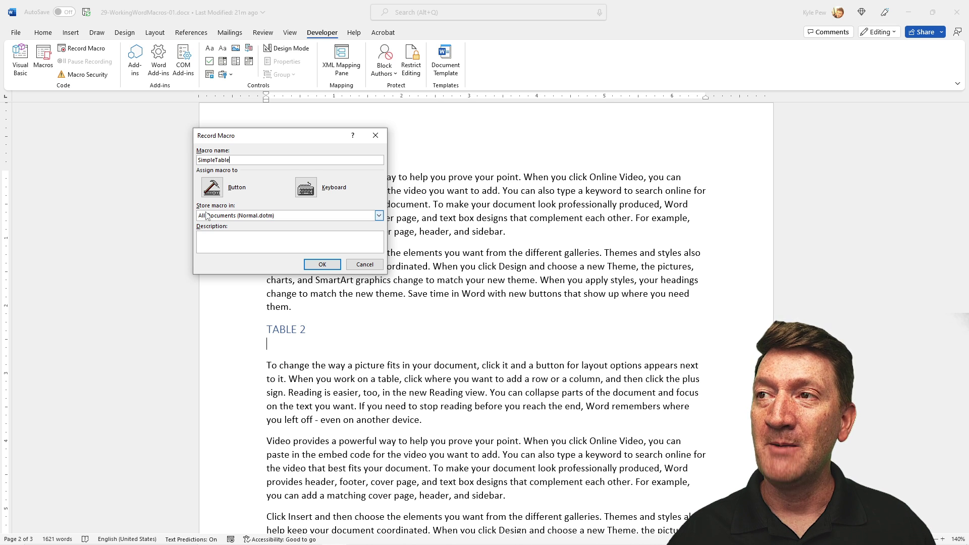
- Store the macro in 29-WorkingWordMacros-01.docx (document) instead of Normal.dotm
click(268, 218)
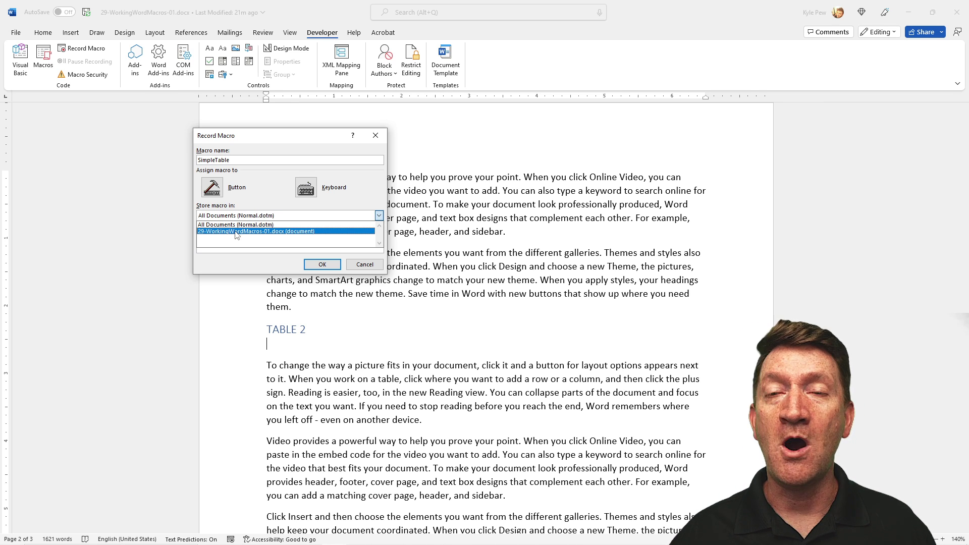
click(235, 232)
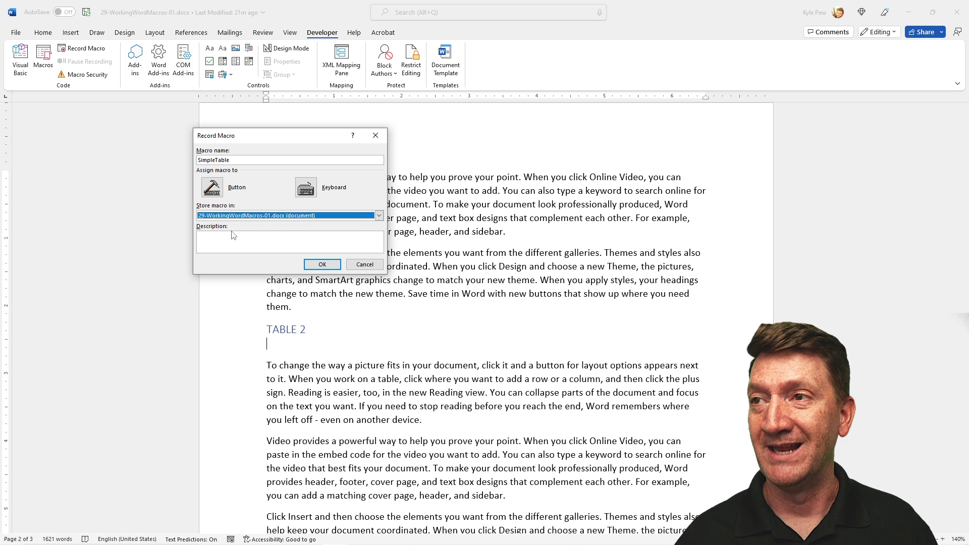
key(ctrl+2)
drag(198, 216, 153, 216)
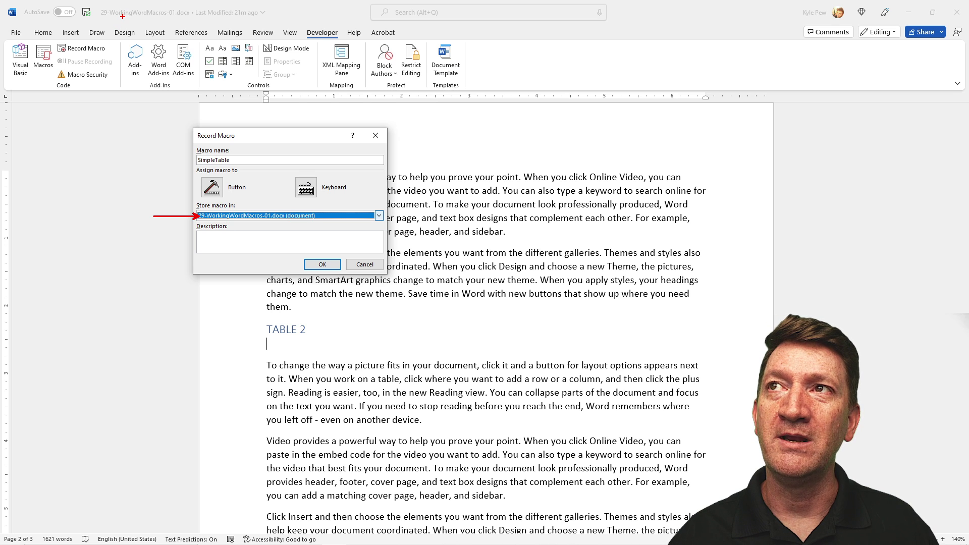
drag(123, 14, 87, 80)
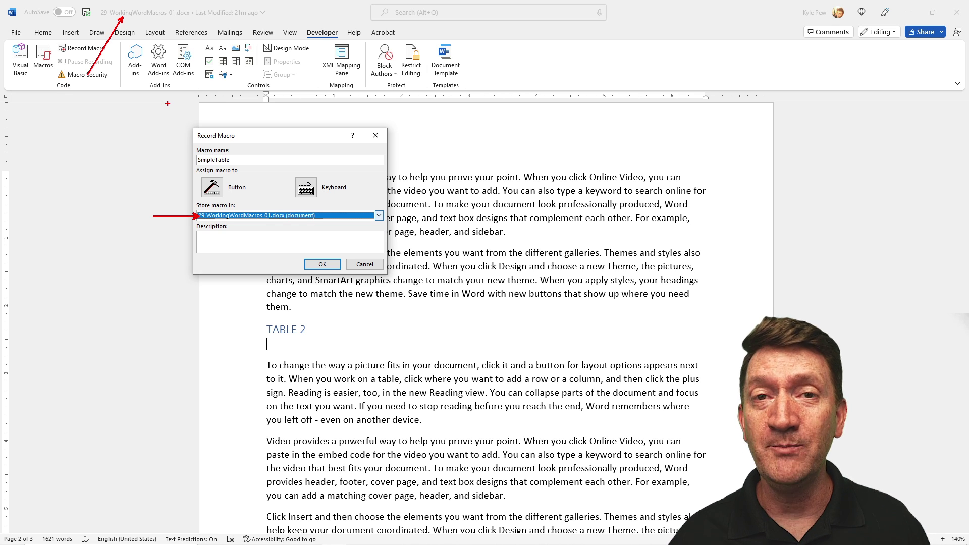
click(276, 216)
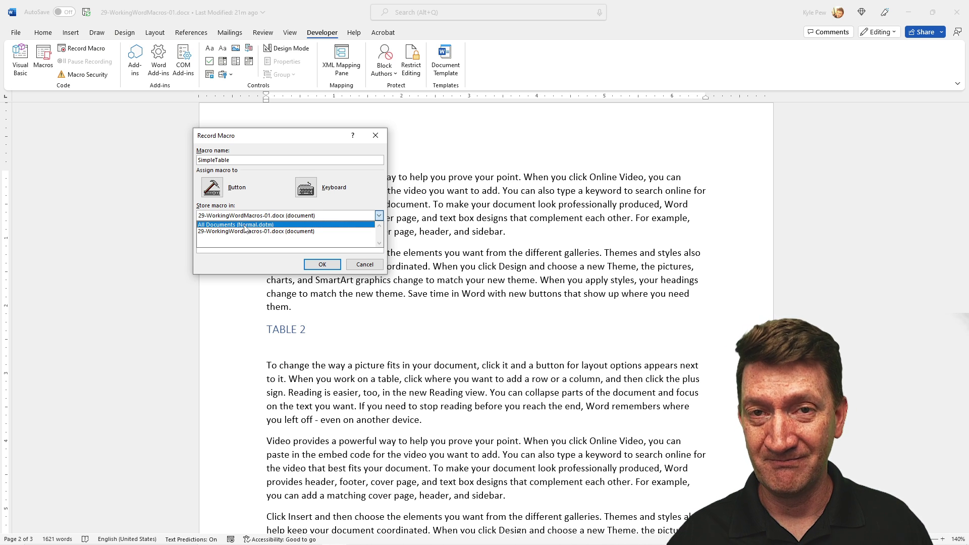
click(227, 232)
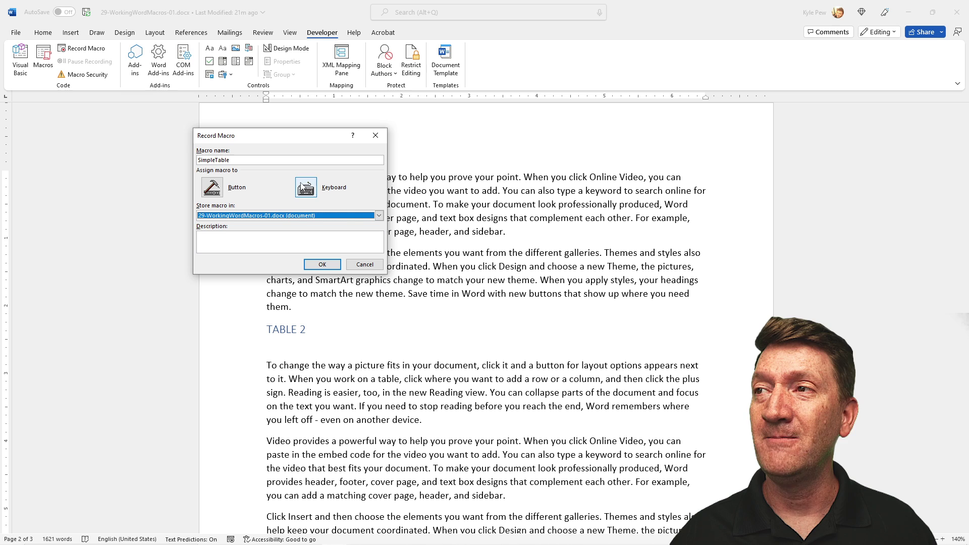
- Open the macro's keyboard assignment and enter Ctrl+Shift+T, currently assigned to UnHang
click(305, 194)
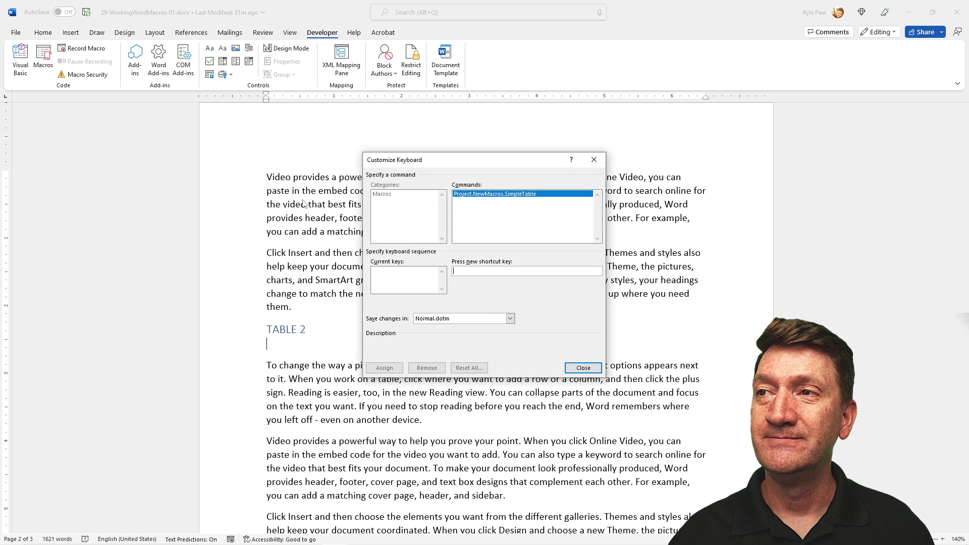
drag(410, 160, 290, 136)
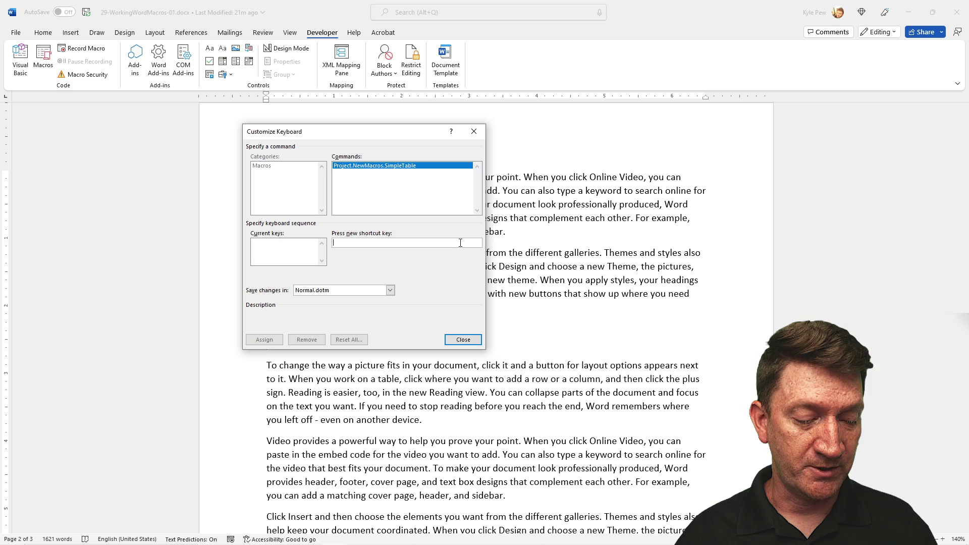
key(ctrl+shift+t)
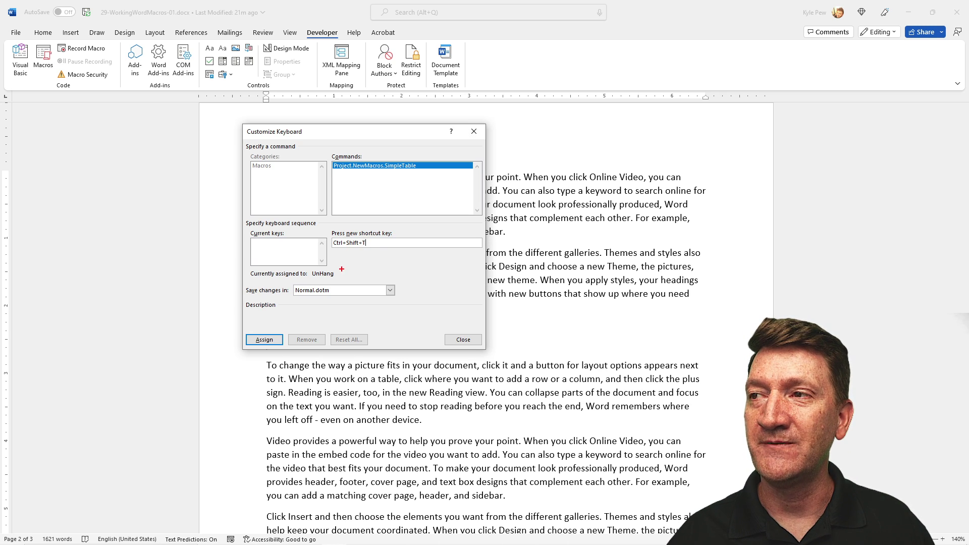
drag(336, 273, 426, 255)
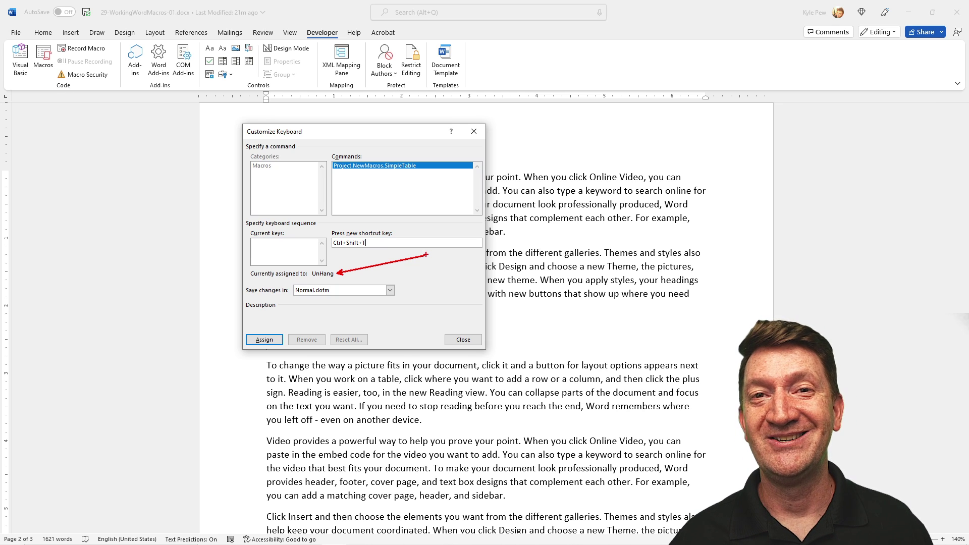
- Clear trial shortcuts like Ctrl+S and re-enter Ctrl+Shift+T as the proposed key
key(Escape)
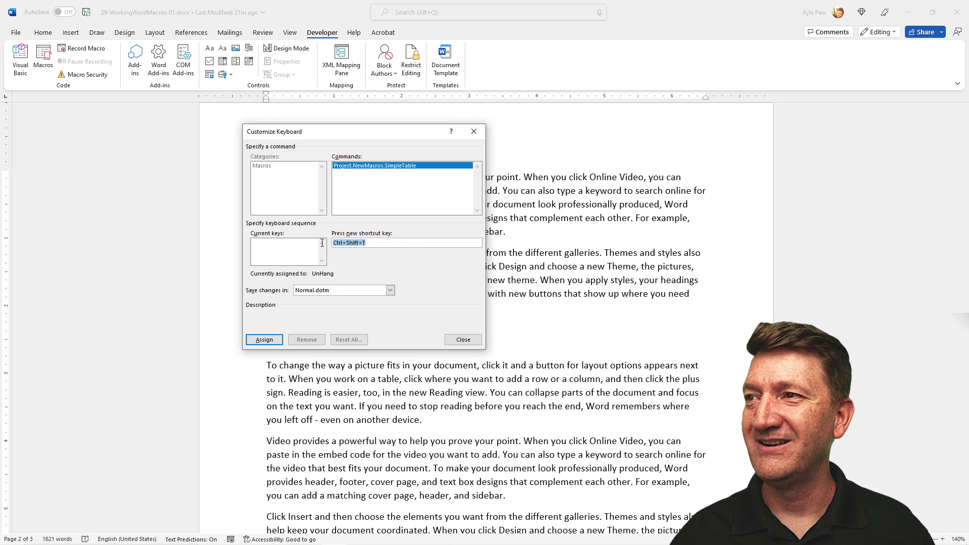
key(s)
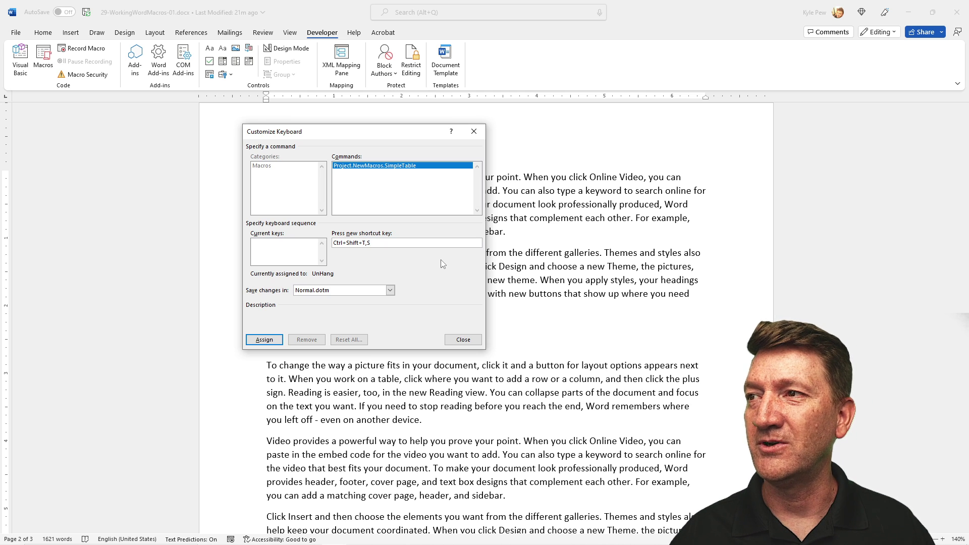
key(BackSpace)
key(ctrl+s)
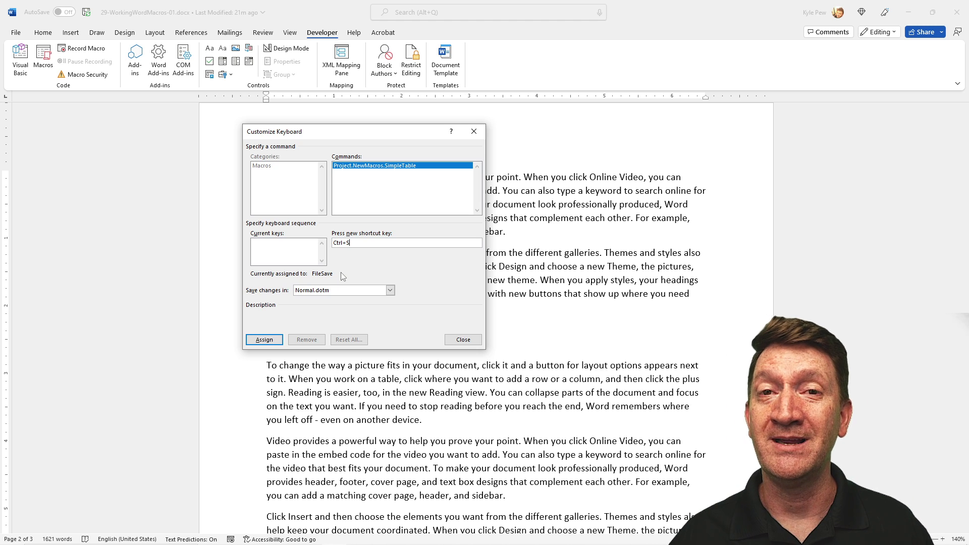
double_click(341, 242)
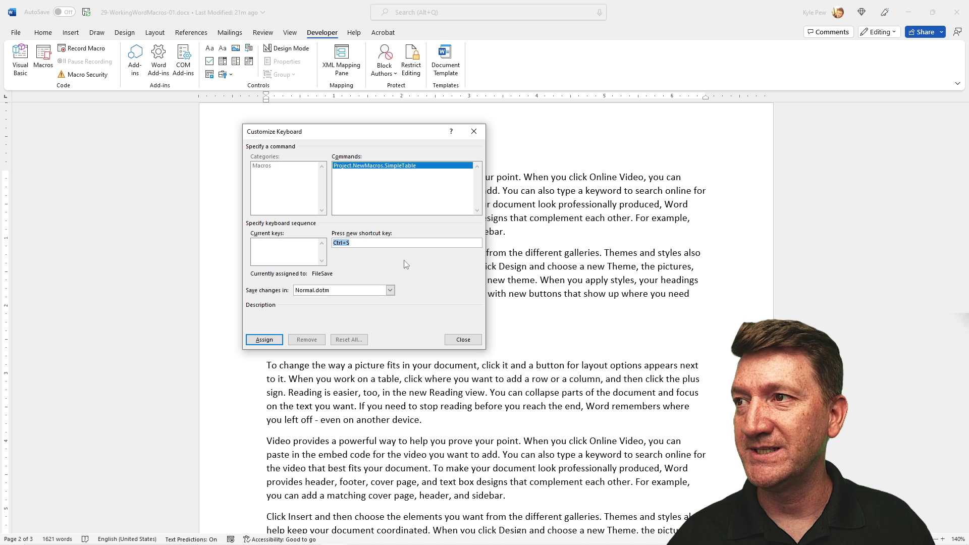
key(Delete)
key(BackSpace)
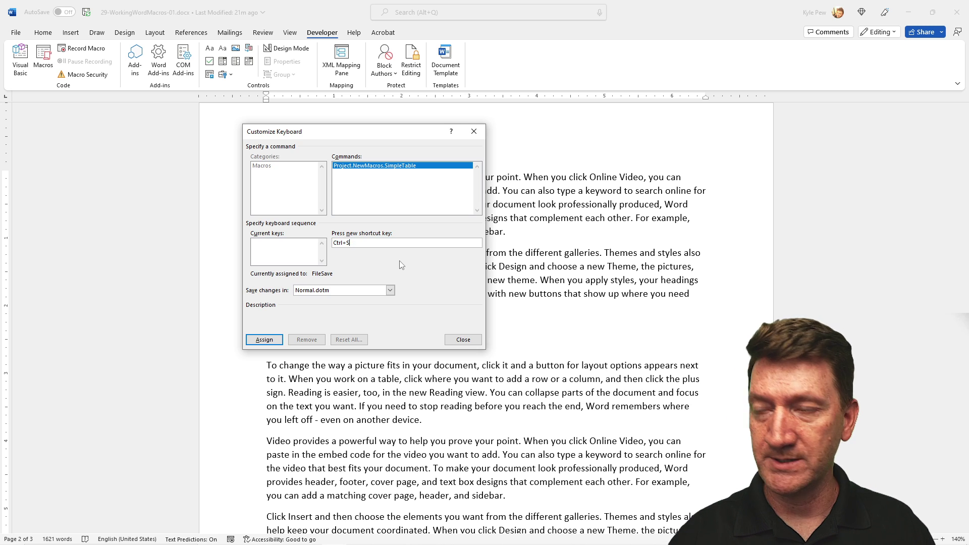
key(BackSpace)
key(ctrl+shift+t)
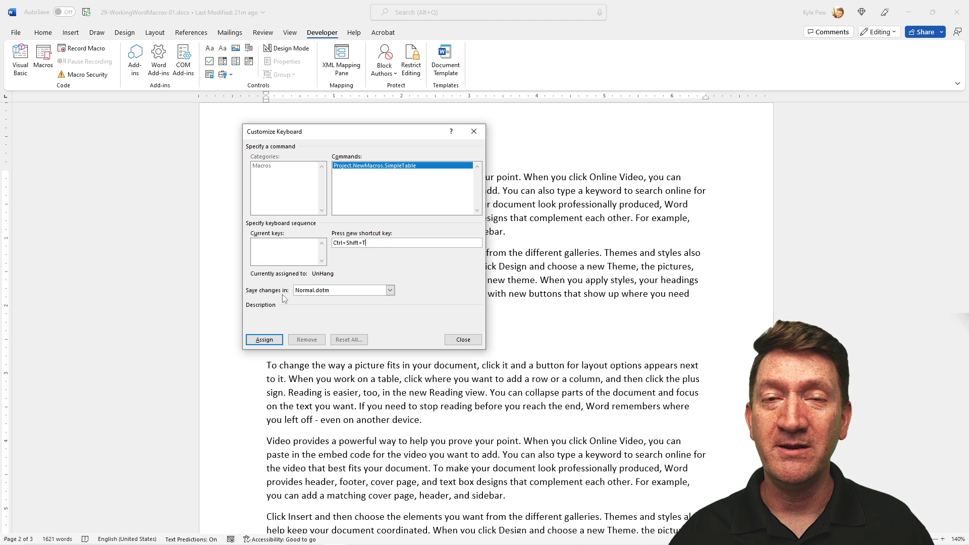
- Save the shortcut in 29-WorkingWordMacros-01.docx, assign Ctrl+Shift+T, and close to begin recording
click(337, 292)
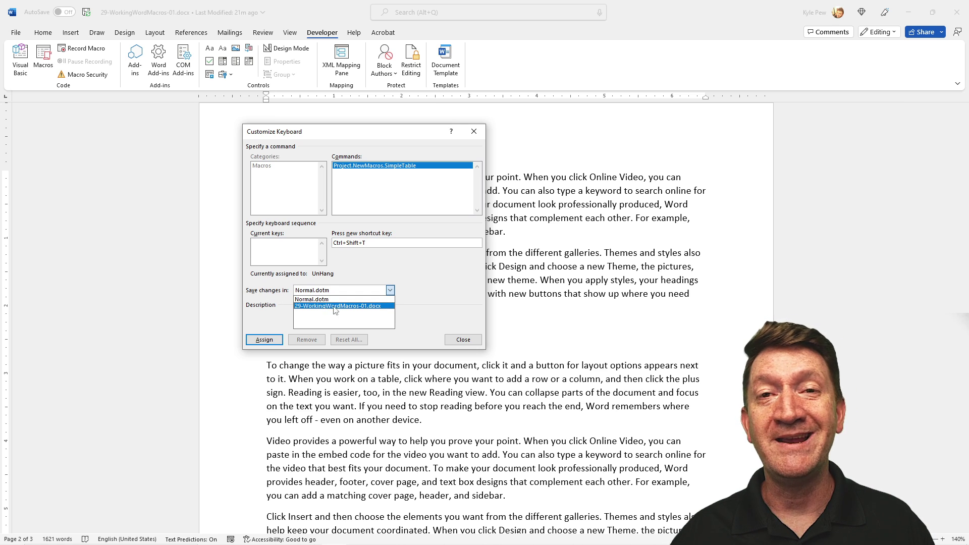
click(355, 306)
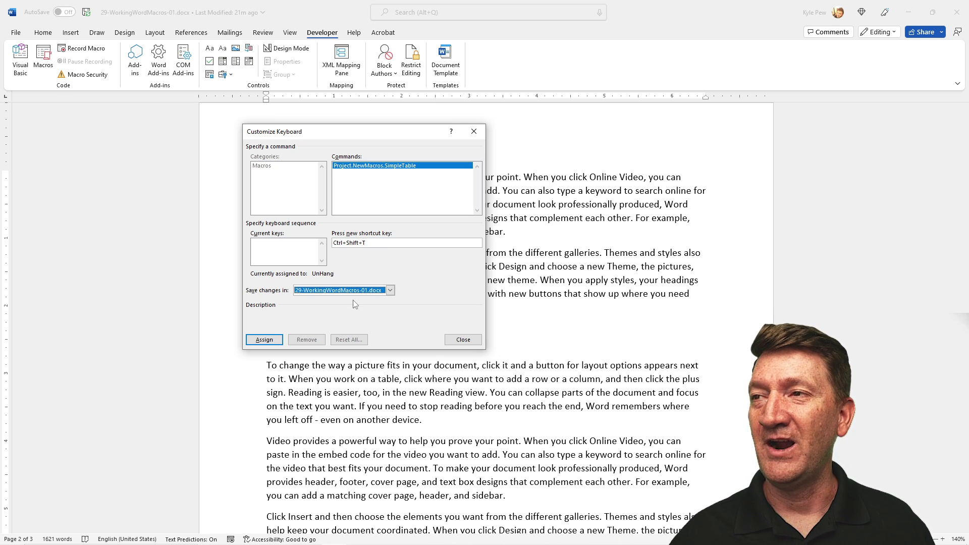
click(263, 340)
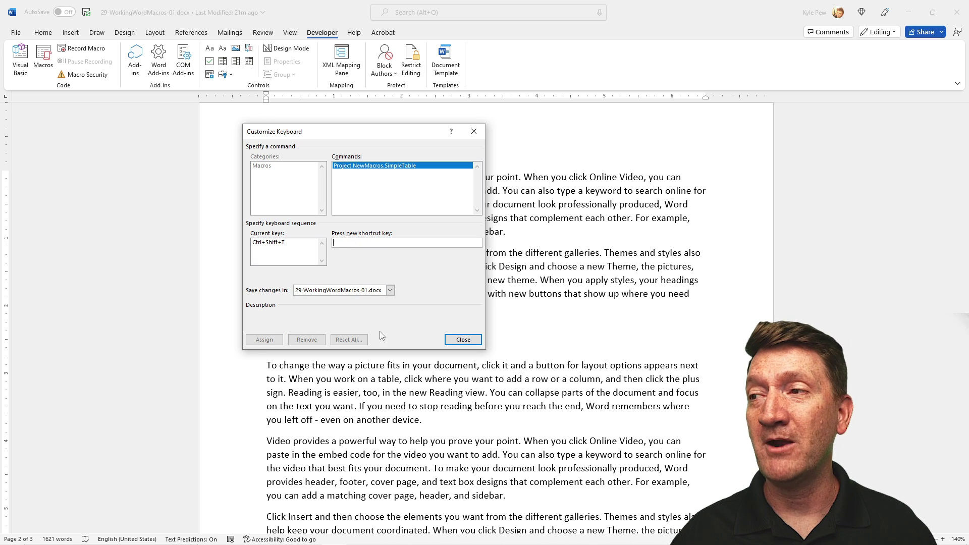
click(460, 340)
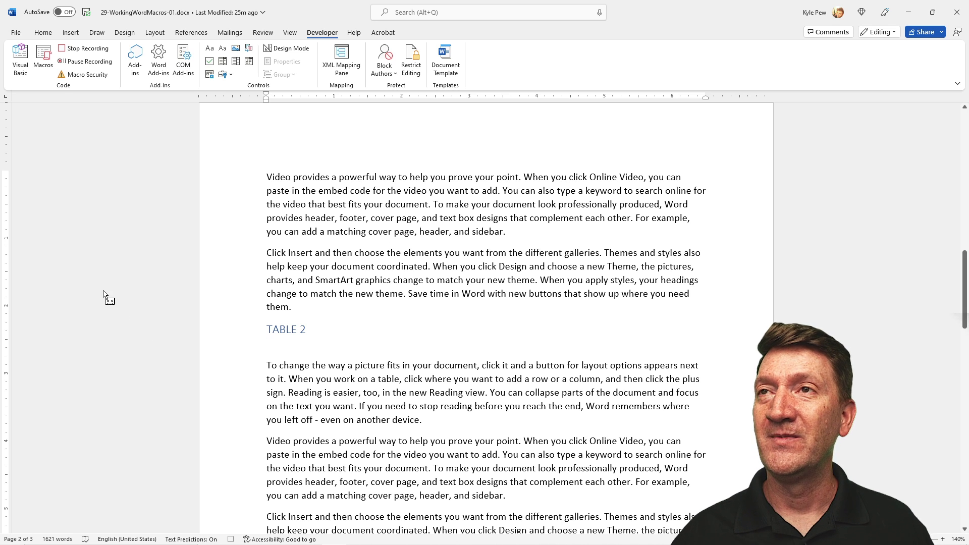
- Insert a 4-column by 5-row table from the Insert Table grid below TABLE 2
click(43, 34)
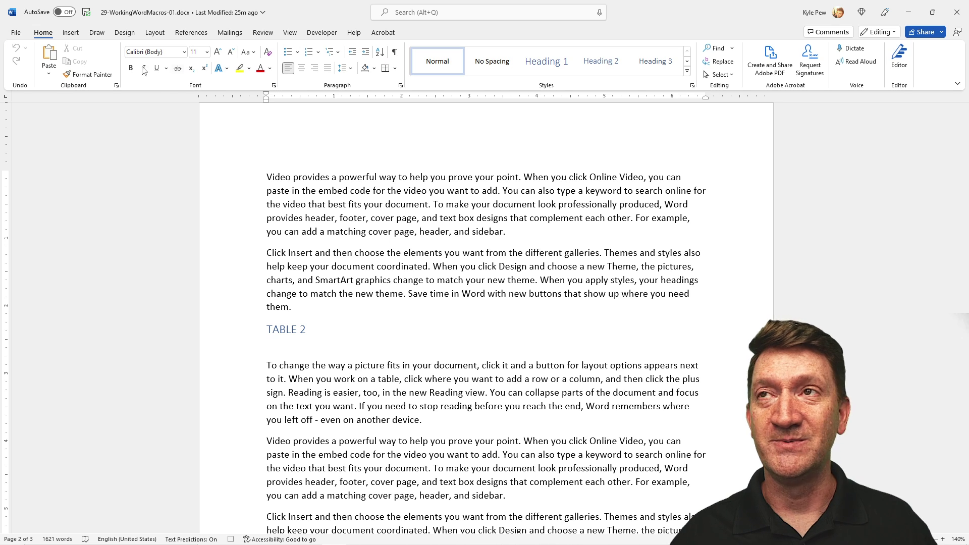
click(71, 33)
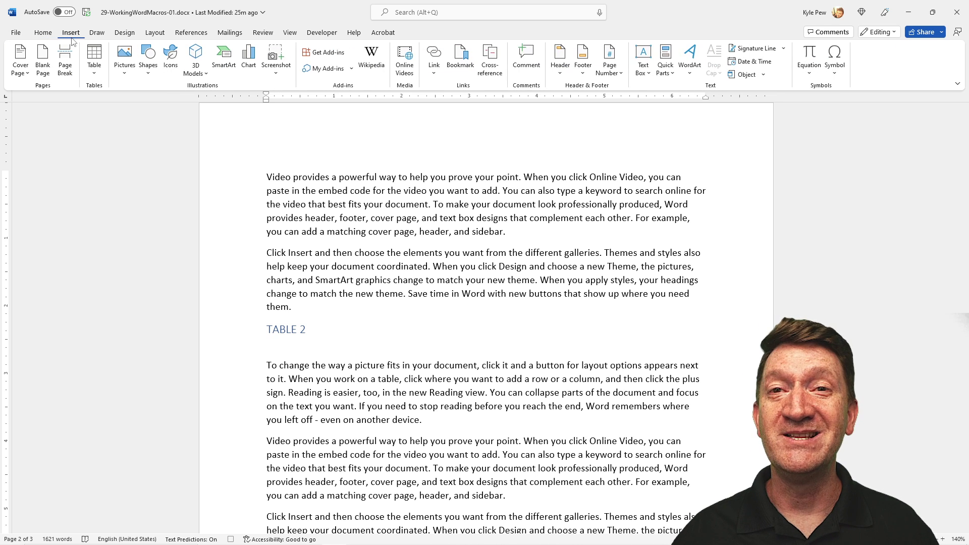
click(94, 71)
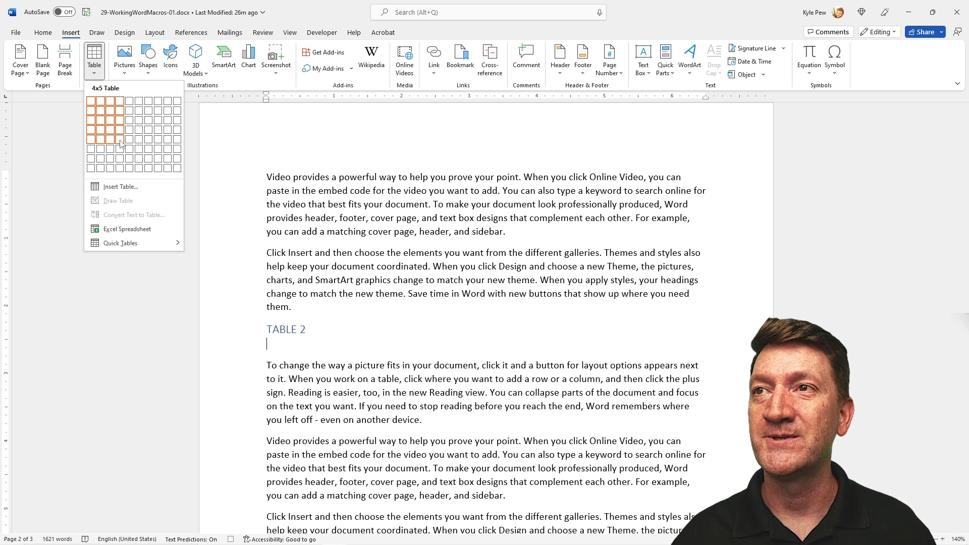
click(119, 139)
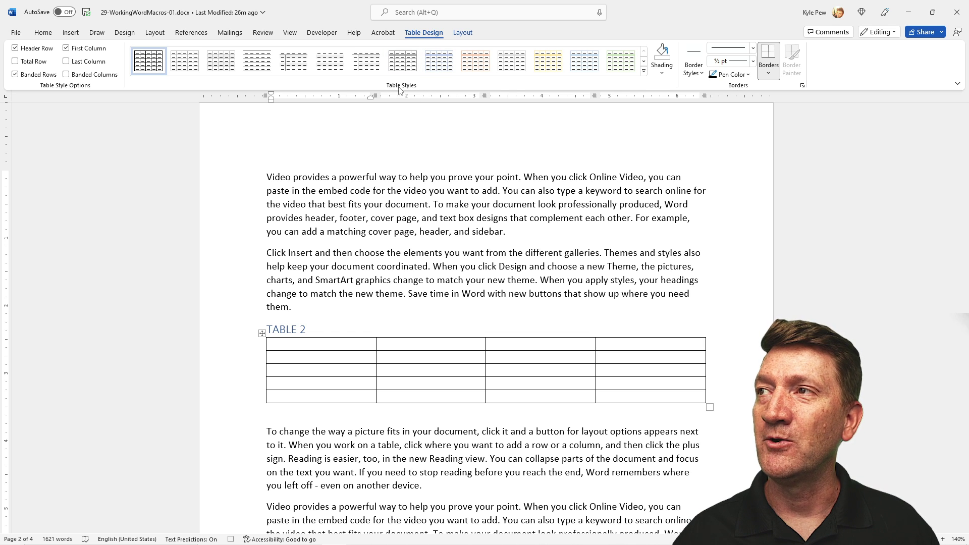
- Apply the Grid Table 4 - Accent 2 orange style from the Table Styles gallery
click(644, 72)
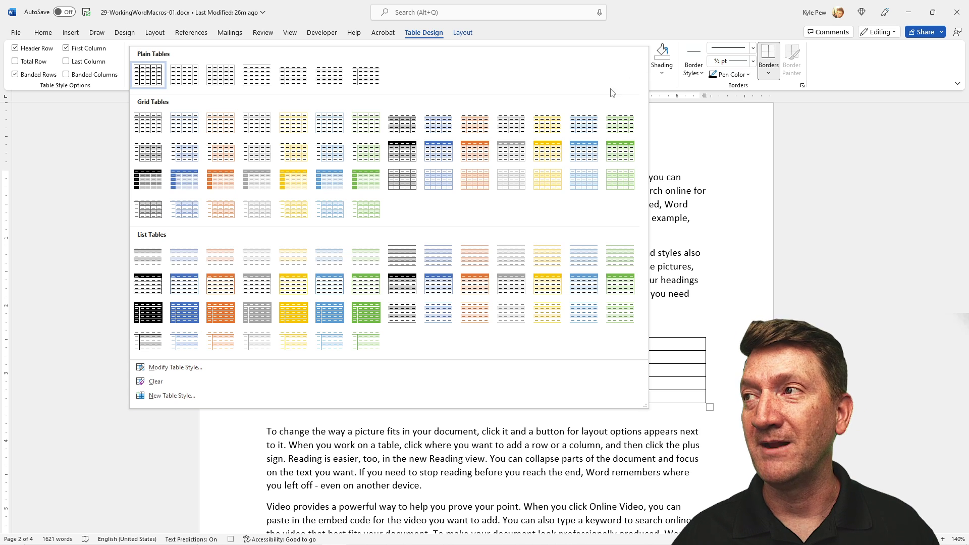
click(467, 156)
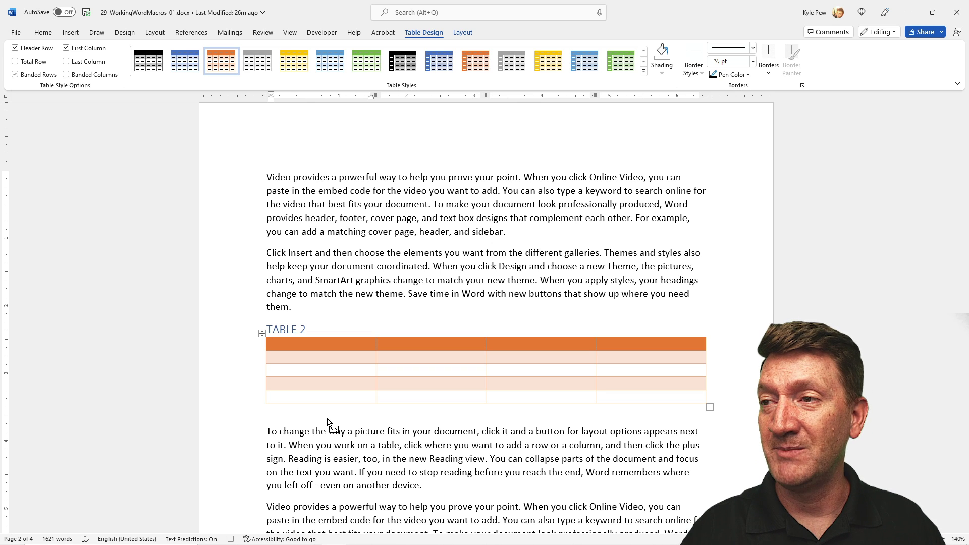
- Type ID, PROJECT, START DATE and STATUS across the four header cells
text(ID)
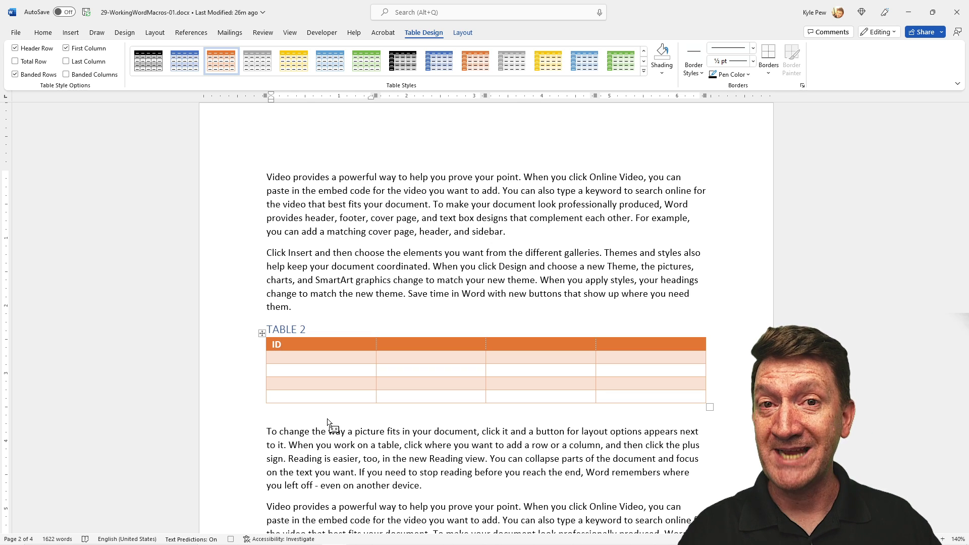
key(Tab)
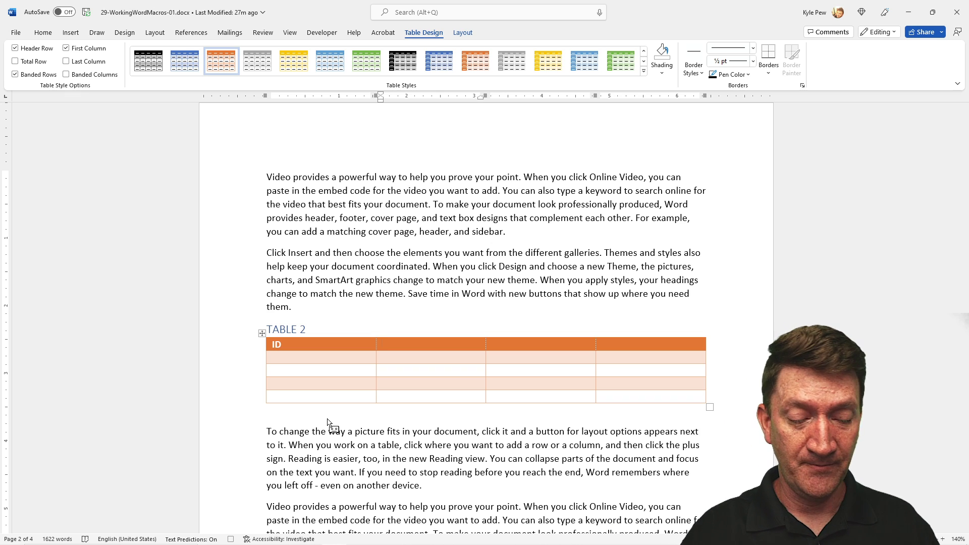
text(PROJECT)
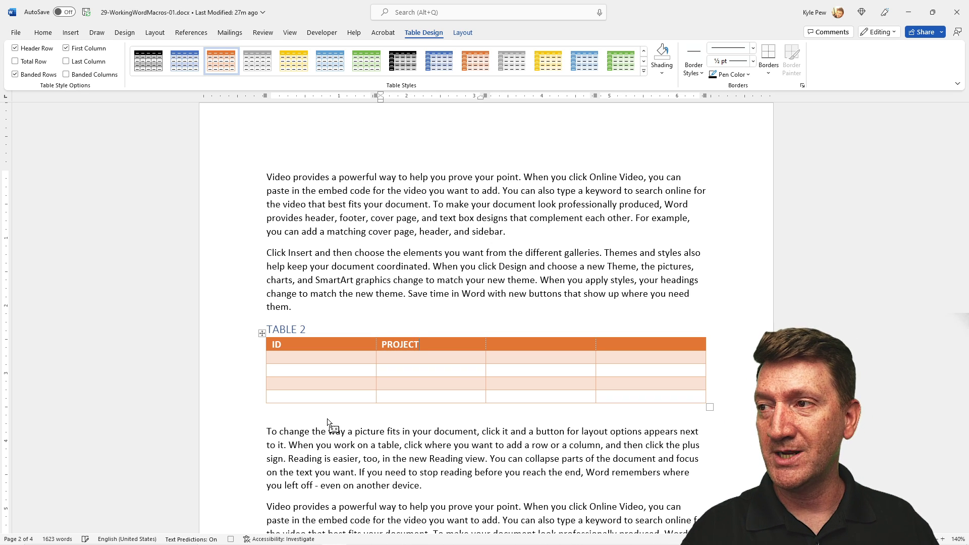
key(Tab)
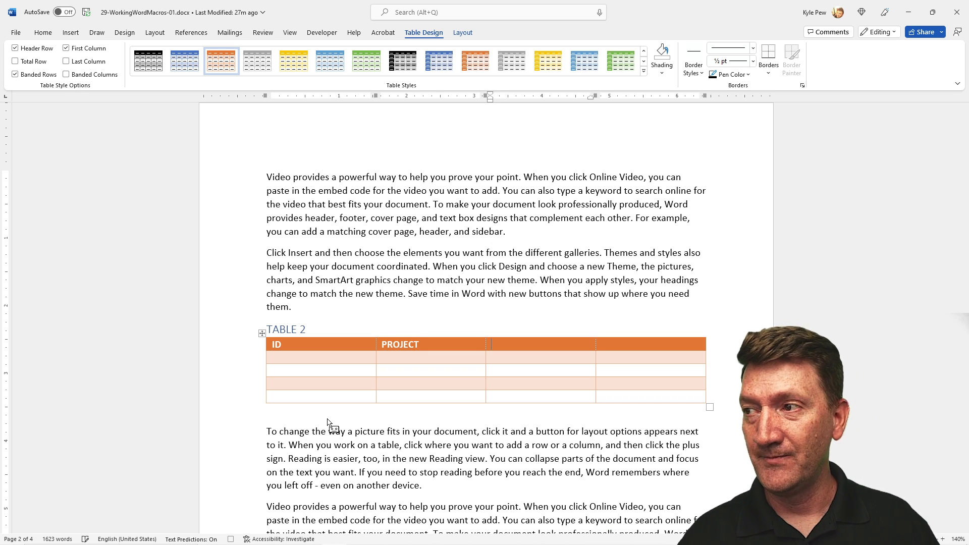
text(START)
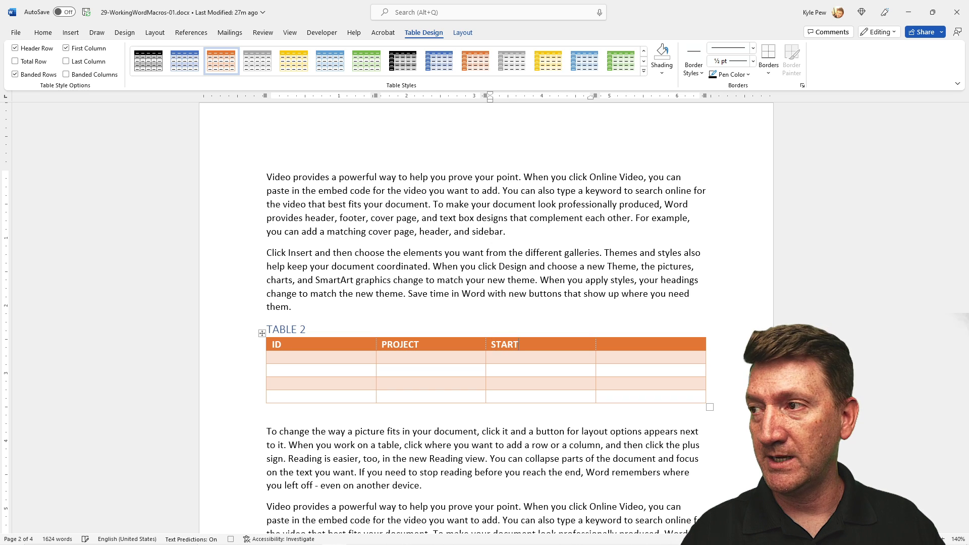
text( DATE)
key(Tab)
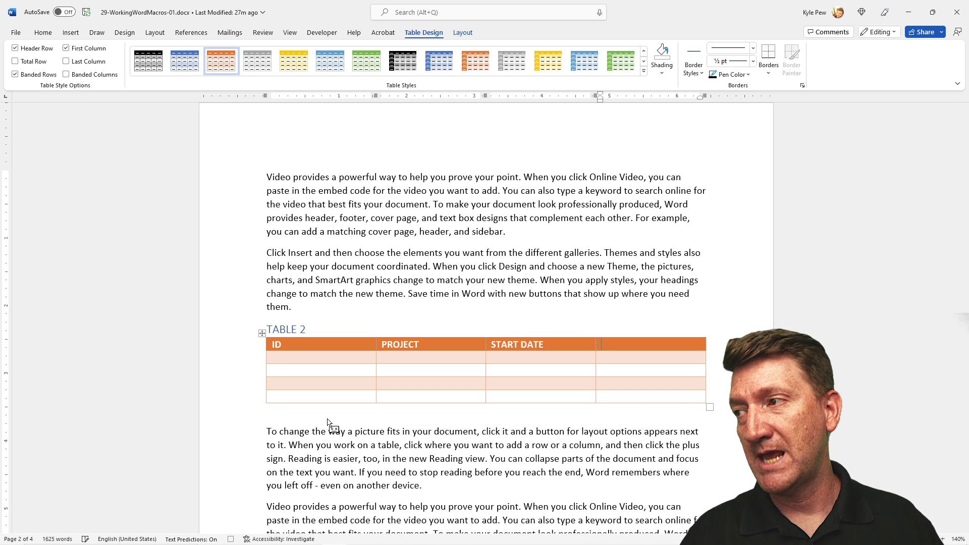
text(STATUS)
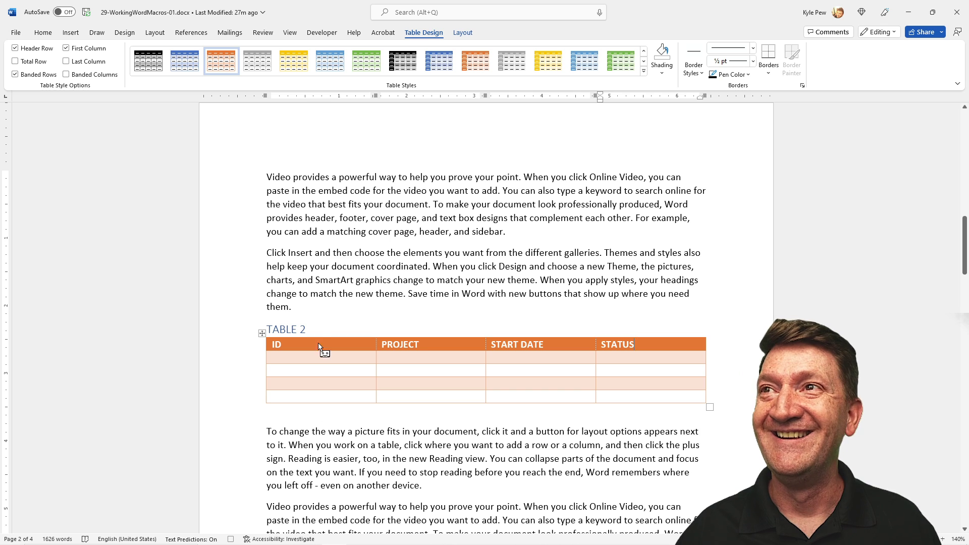
- Stop recording the SimpleTable macro, leaving the TABLE 2 table with its orange header row
click(322, 33)
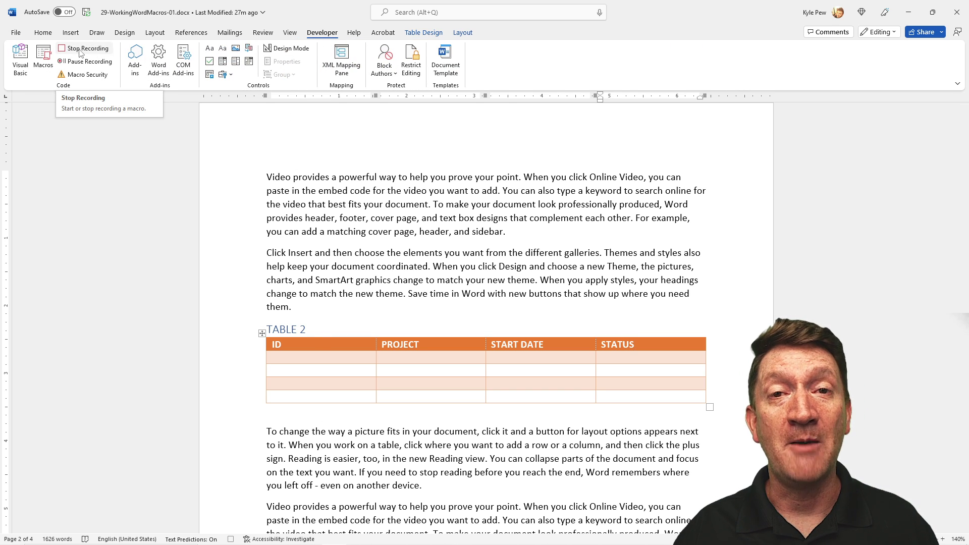
click(80, 50)
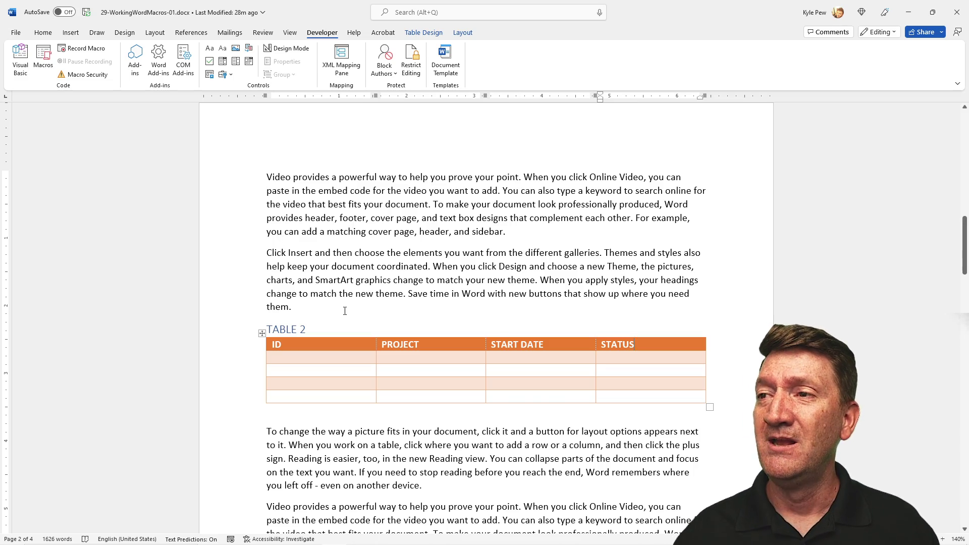
- Run the SimpleTable macro on the empty line below TABLE 3 to insert the orange table
scroll(343, 315, down, 10)
scroll(343, 315, down, 15)
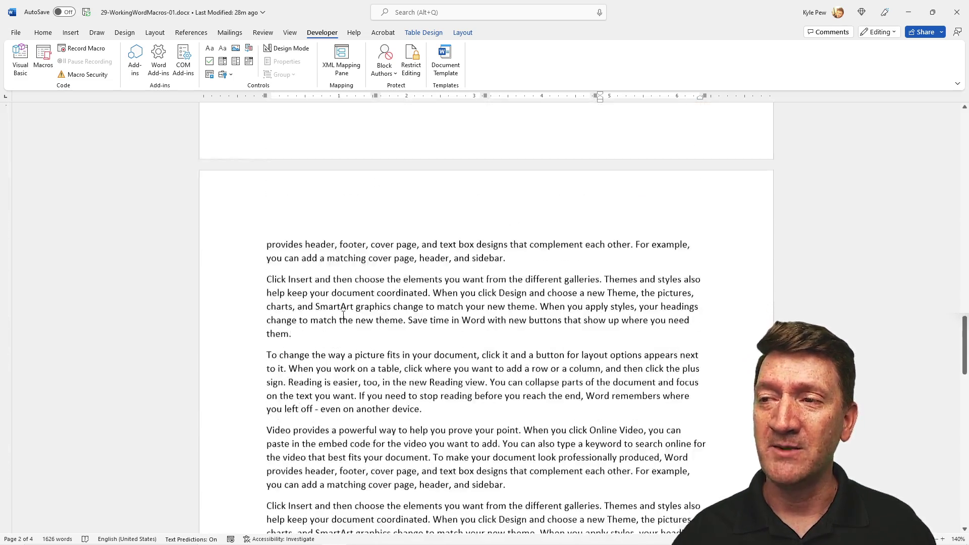
click(281, 361)
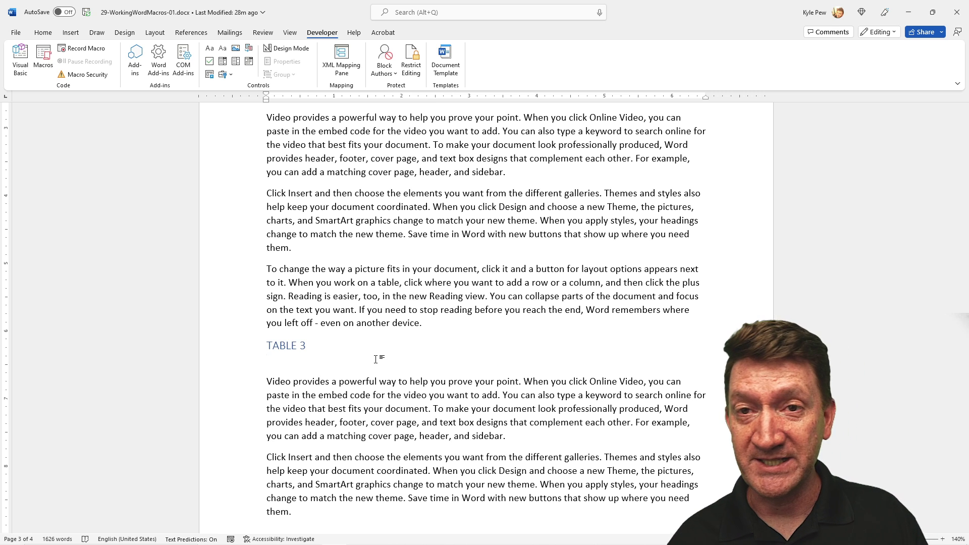
key(alt+t)
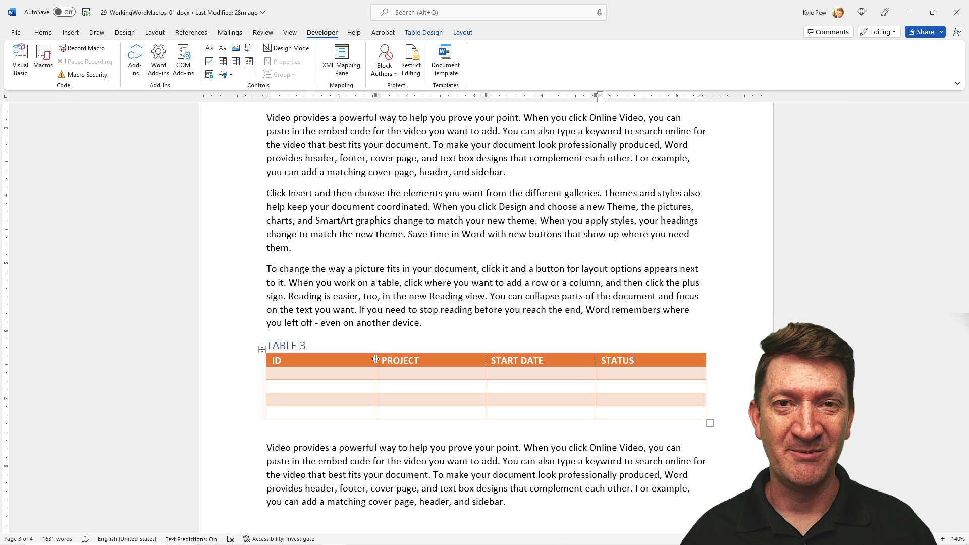